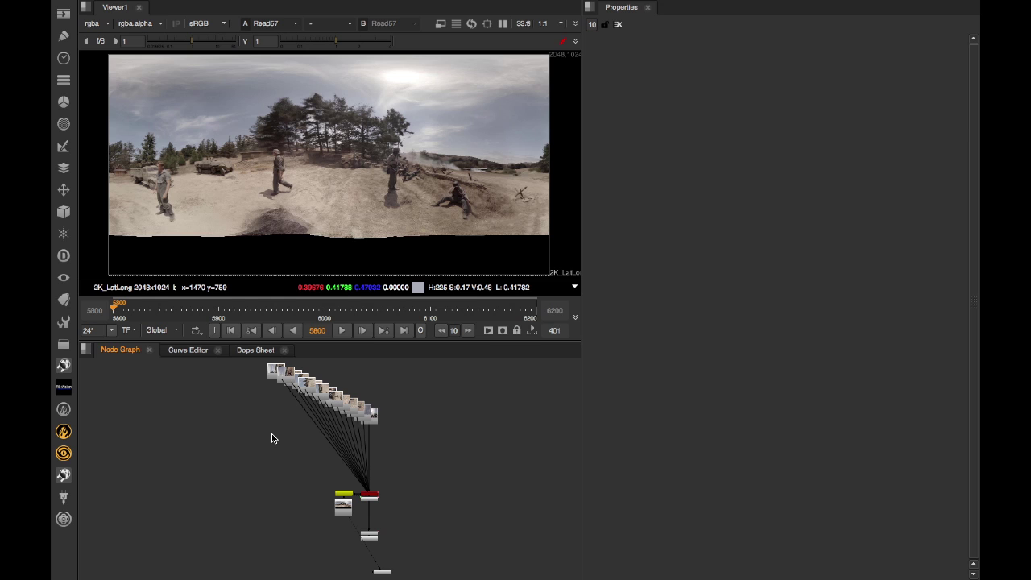
# Scrub through and play the Read57 preview stitch to examine the camera movement across the shot
pyautogui.scroll(5, 361, 506)
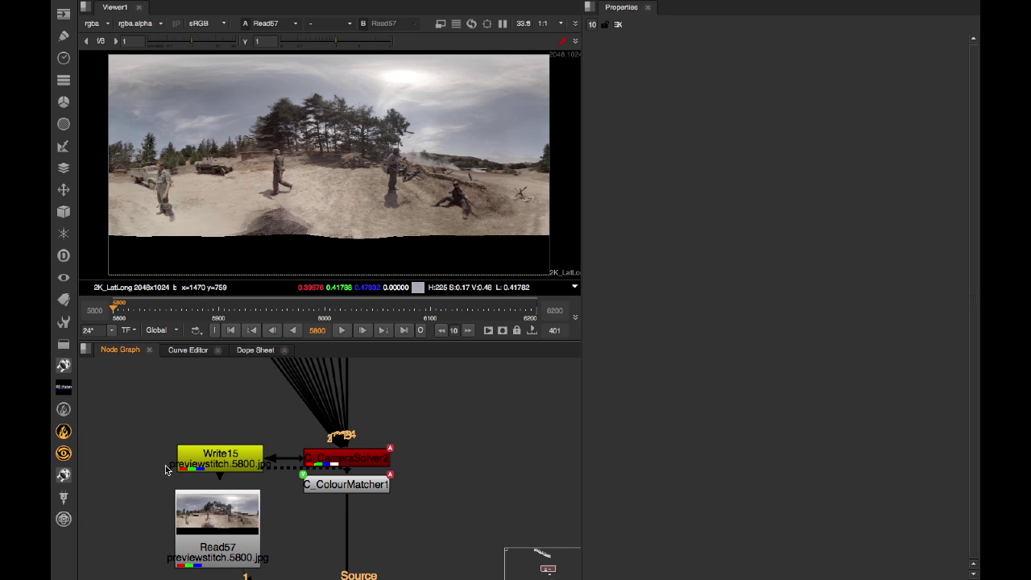
pyautogui.click(206, 534)
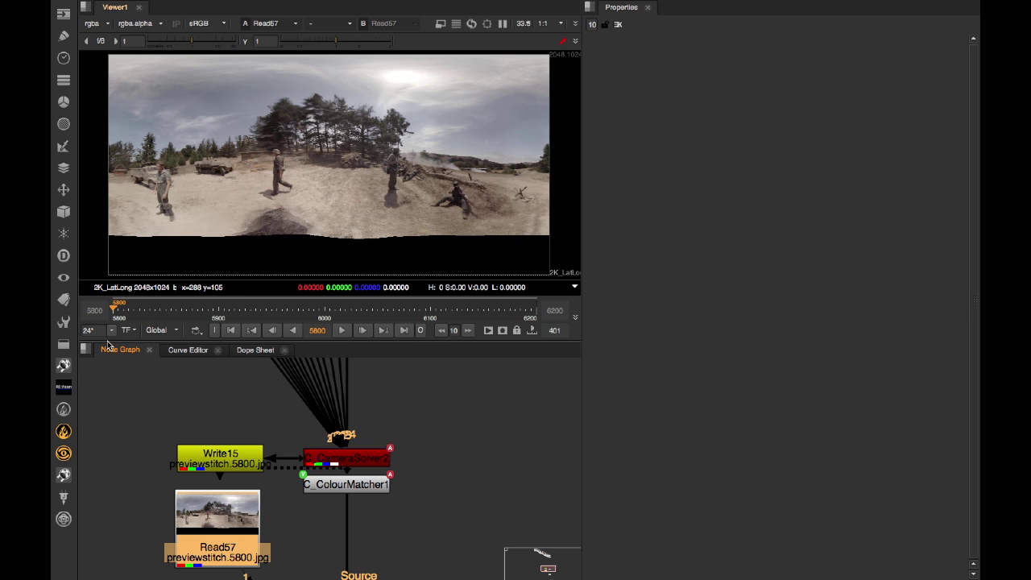
pyautogui.moveTo(129, 310); pyautogui.dragTo(234, 309)
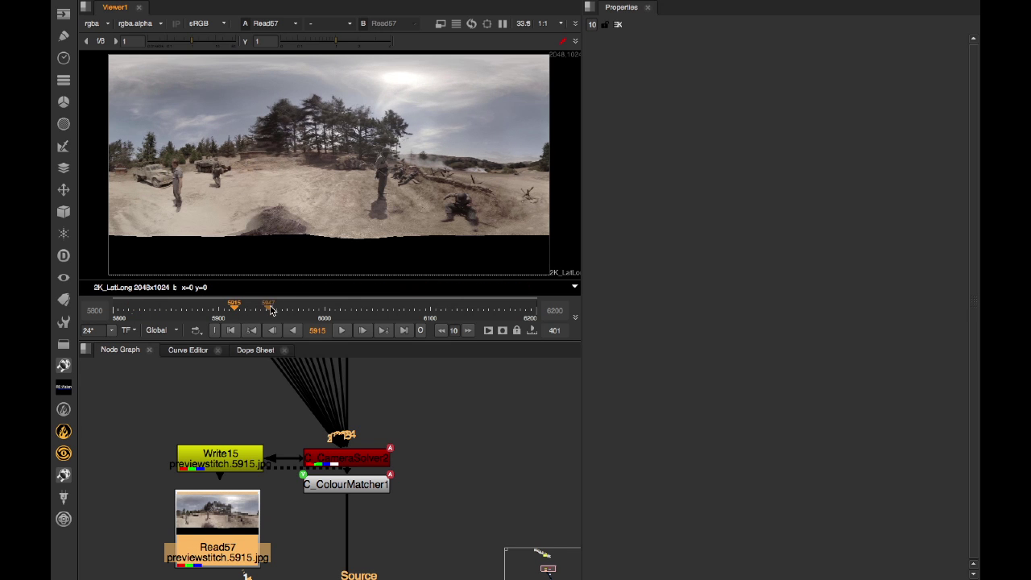
pyautogui.click(290, 310)
pyautogui.click(335, 309)
pyautogui.click(379, 307)
pyautogui.click(423, 307)
pyautogui.click(464, 307)
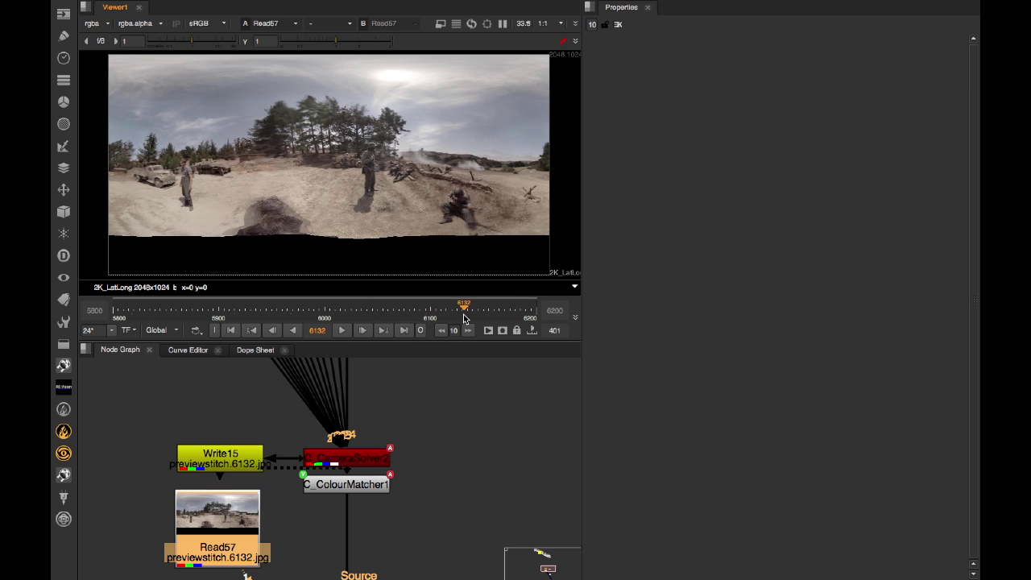
pyautogui.click(521, 311)
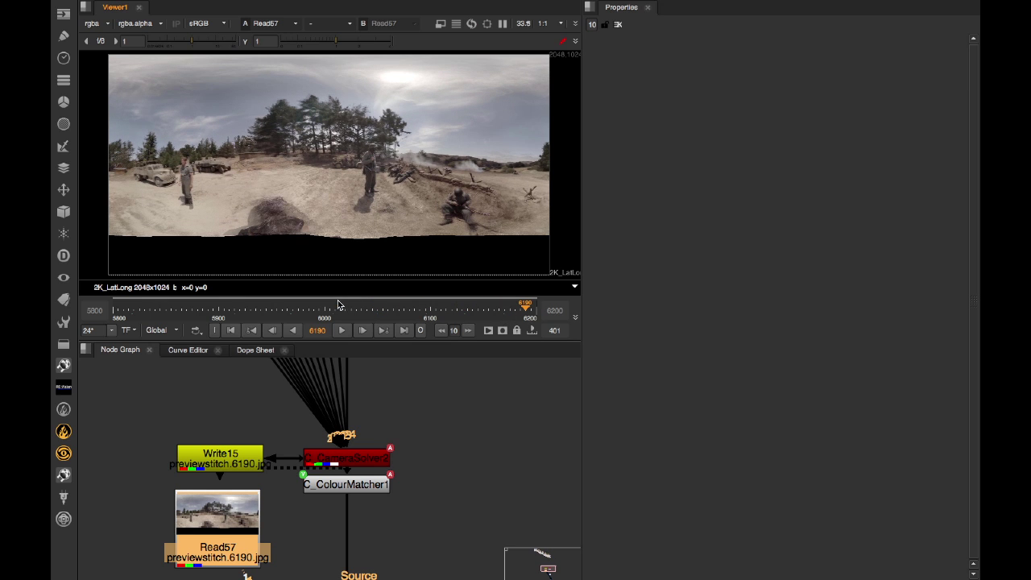
pyautogui.click(338, 307)
pyautogui.click(279, 310)
pyautogui.click(216, 313)
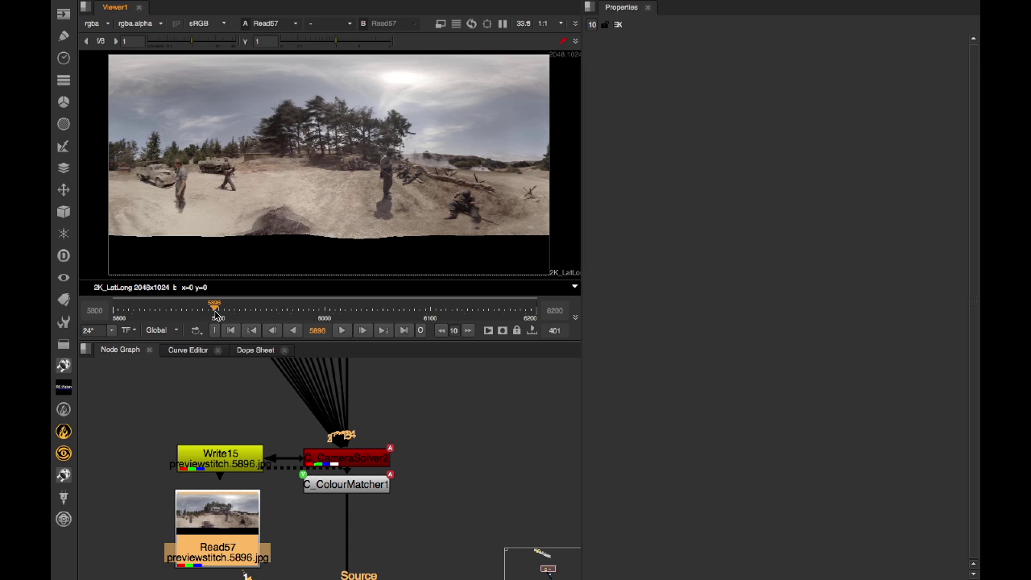
pyautogui.click(155, 311)
pyautogui.click(125, 312)
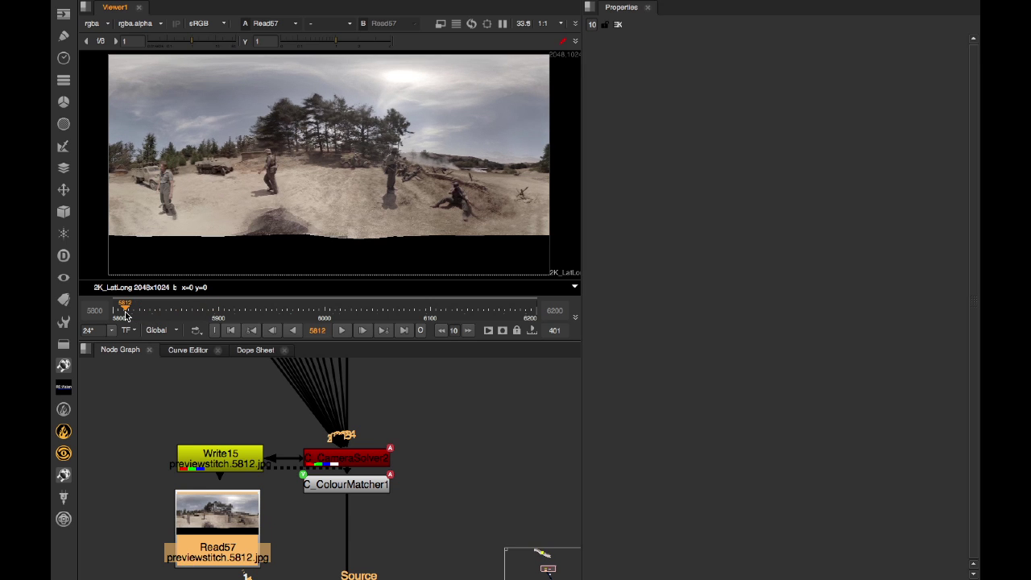
pyautogui.press('l')
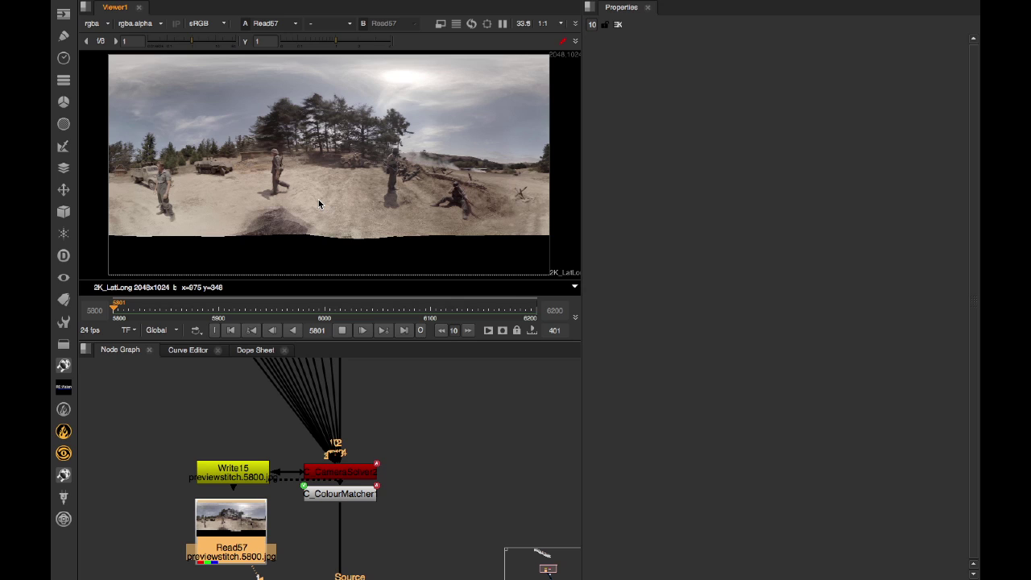
# Add a C_SphericalTransform node after the Read57 preview stitch
pyautogui.scroll(5, 184, 423)
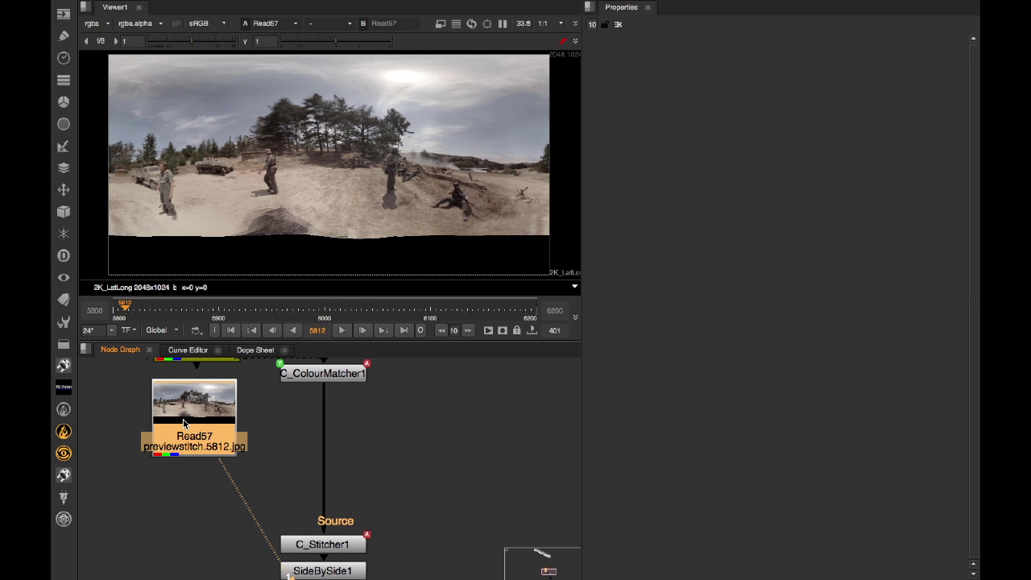
pyautogui.press('Tab')
pyautogui.write('C_SphericalTransform')
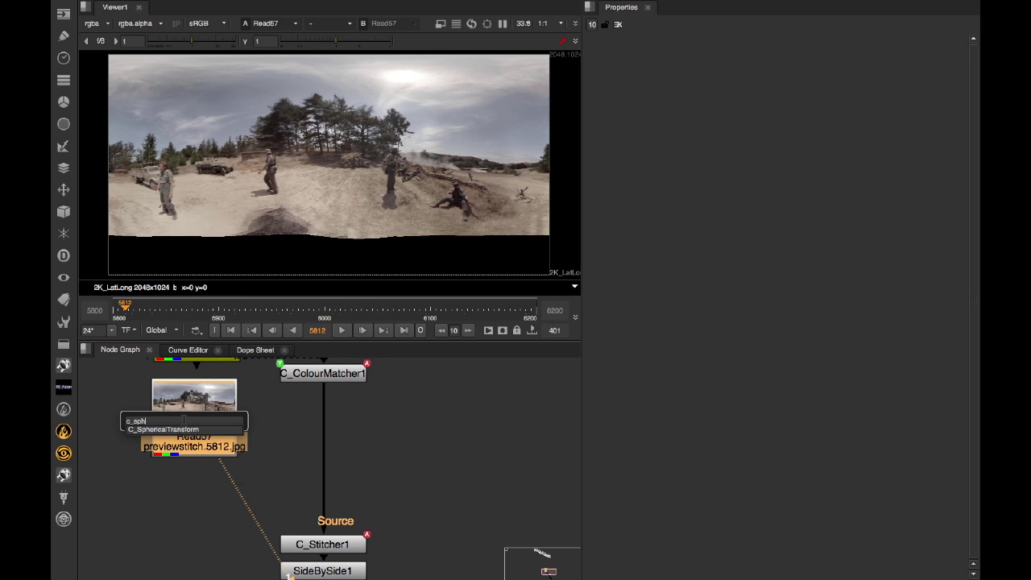
pyautogui.press('Return')
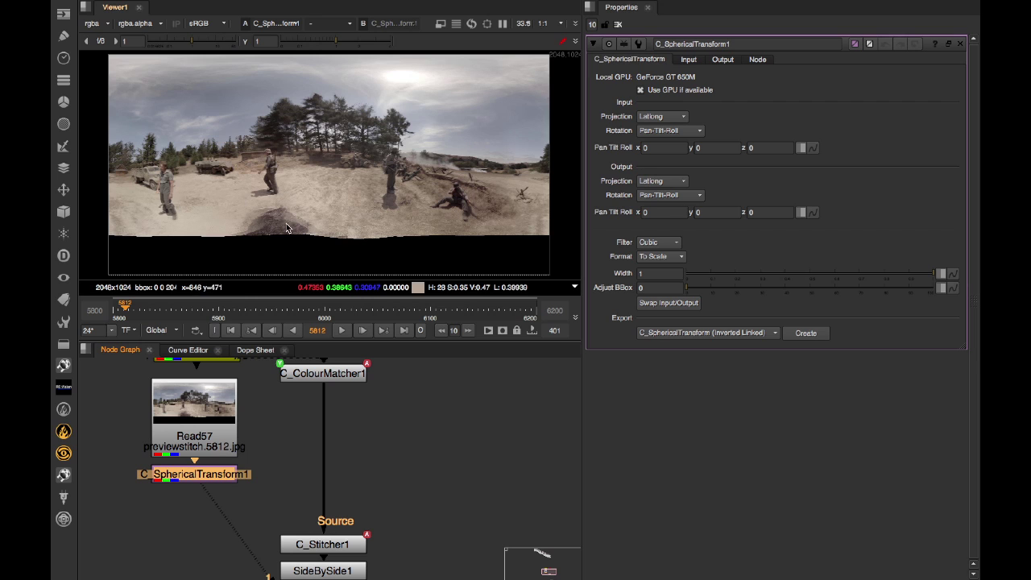
# Try output pan values of 10, 20 and 30 on the spherical transform
pyautogui.click(668, 212)
pyautogui.write('10')
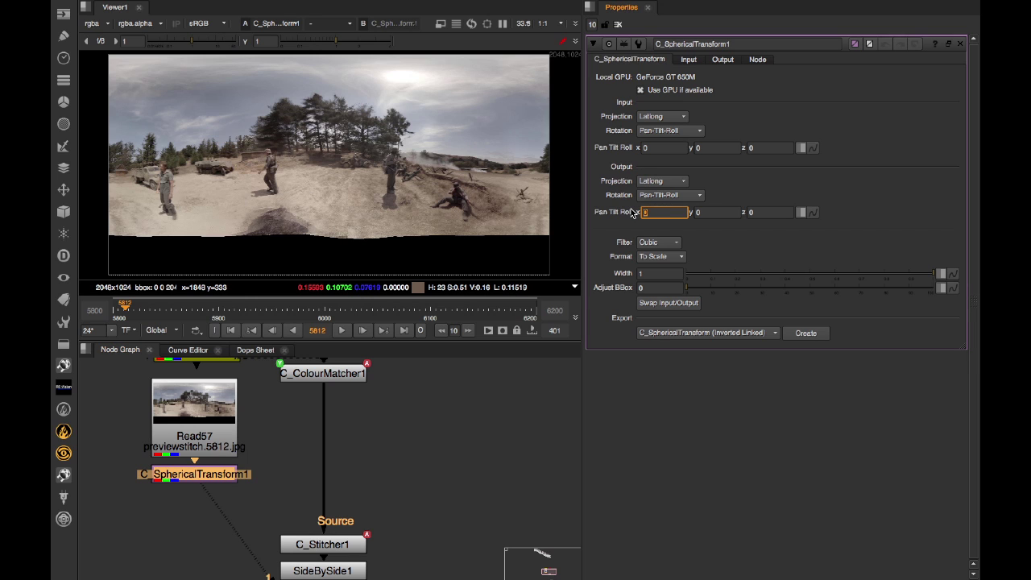
pyautogui.press('Return')
pyautogui.write('20')
pyautogui.press('Return')
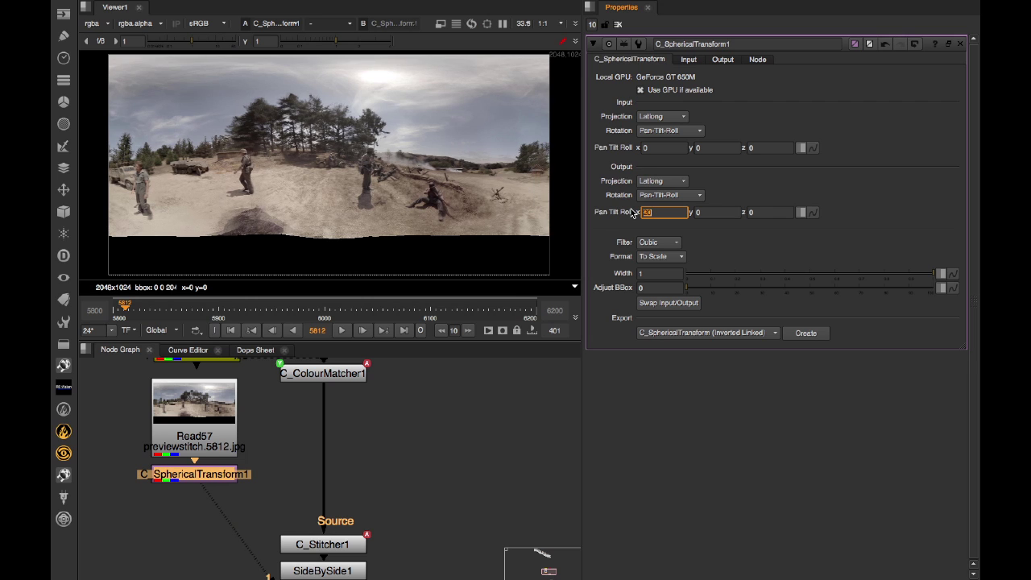
pyautogui.write('30')
pyautogui.press('Return')
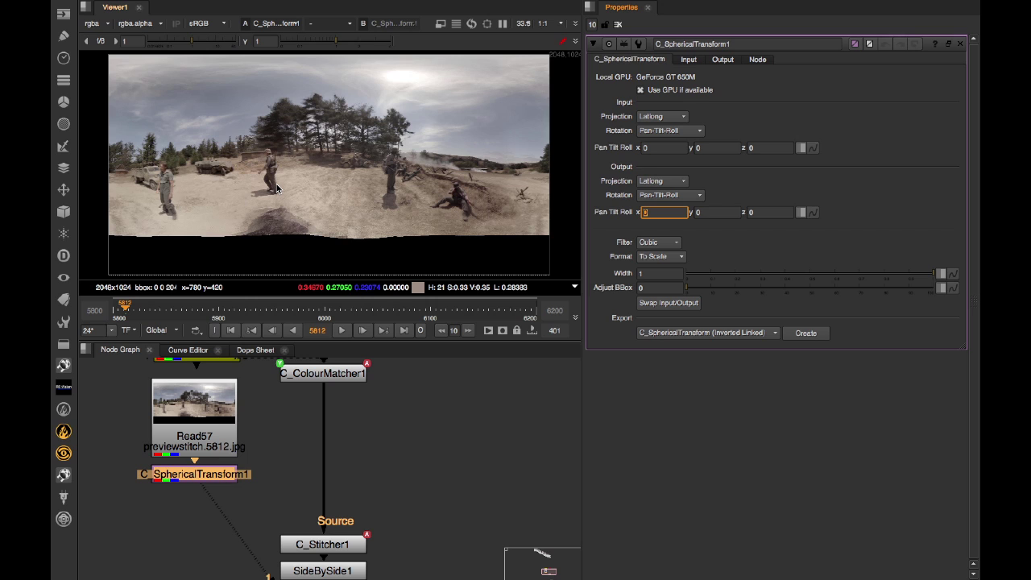
# Set the spherical transform's output projection to Rectilinear and its output focal length to 10
pyautogui.click(663, 181)
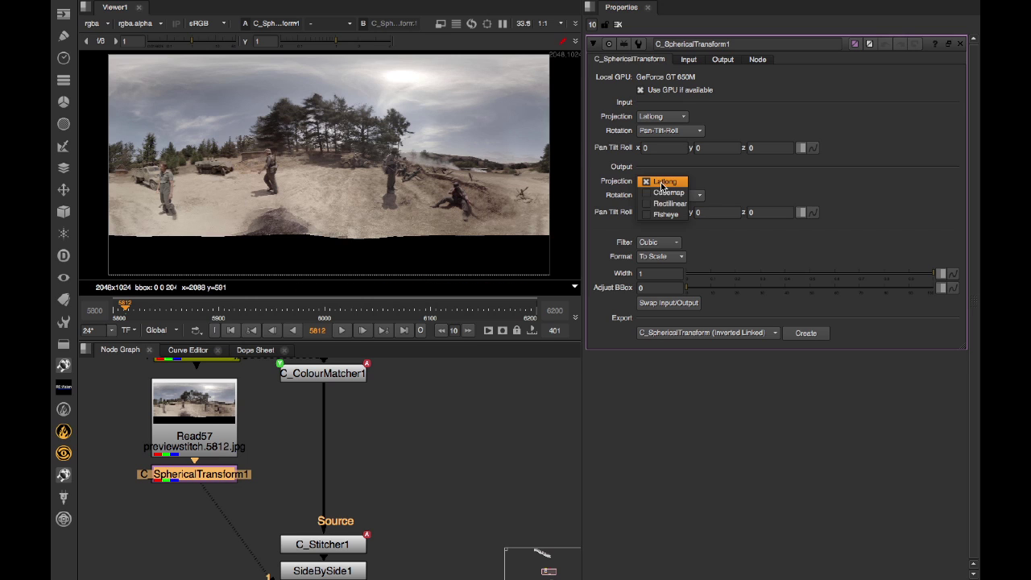
pyautogui.click(662, 205)
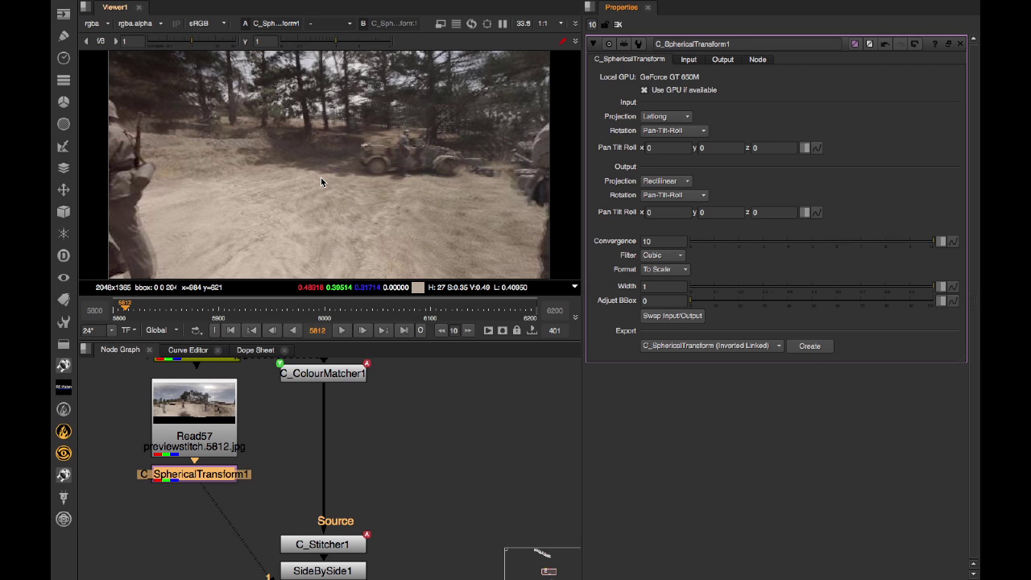
pyautogui.click(722, 60)
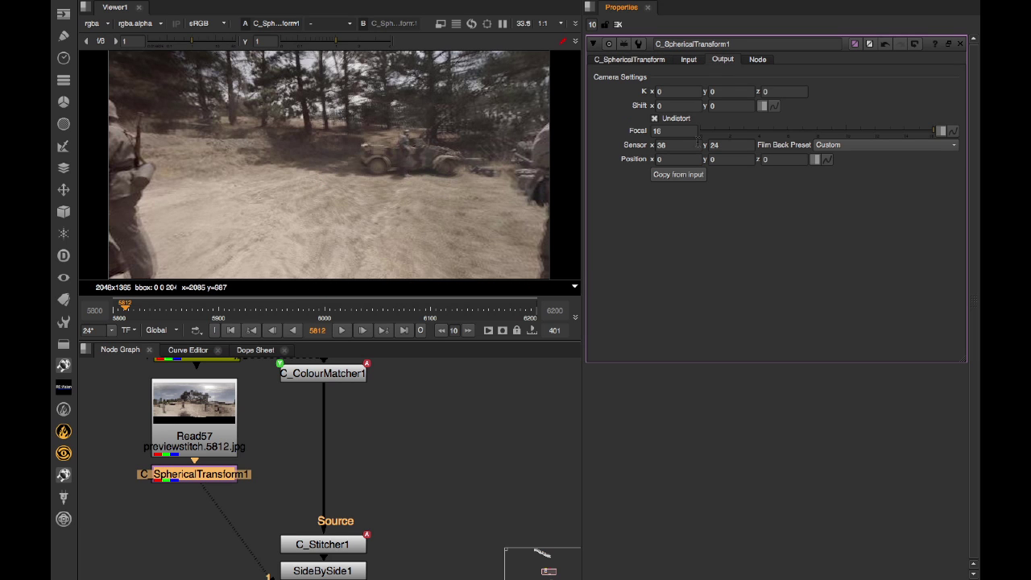
pyautogui.click(665, 132)
pyautogui.press('BackSpace')
pyautogui.write('0')
pyautogui.press('Return')
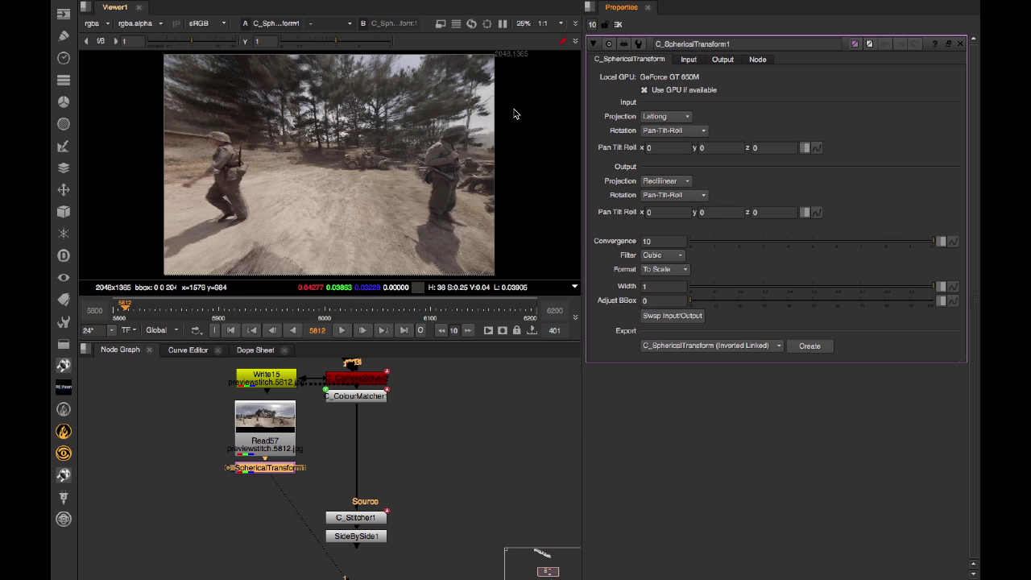
# Reduce the spherical transform's output width scale to 0.2
pyautogui.click(661, 288)
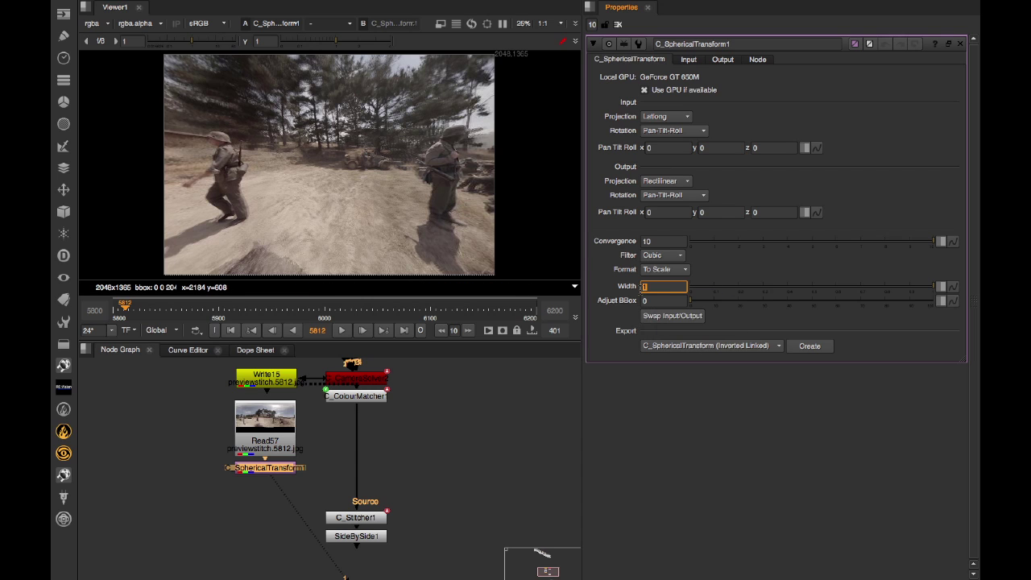
pyautogui.write('0.2')
pyautogui.press('Return')
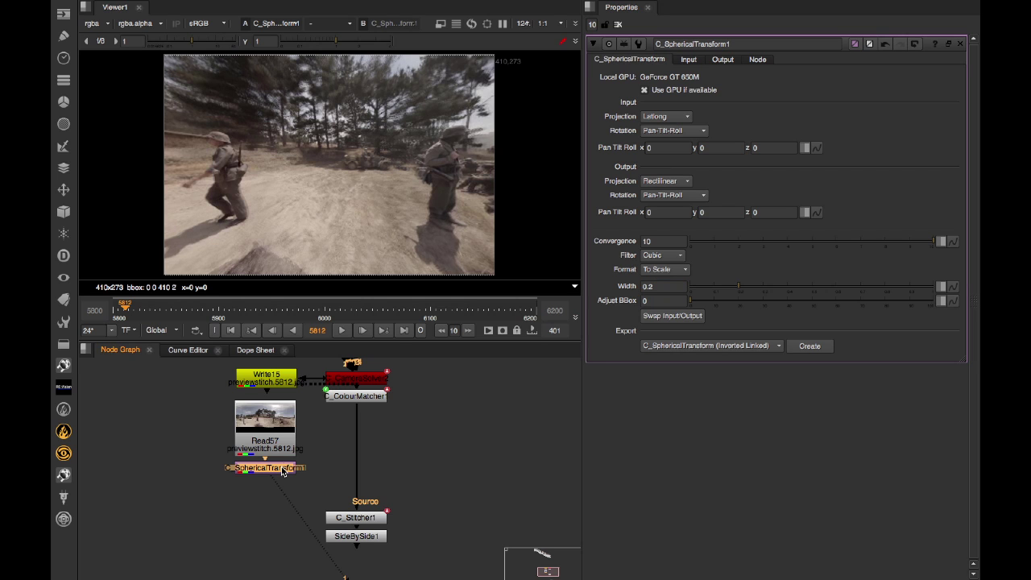
# Add a CameraTracker node after the spherical transform and give it a Known focal length of 10
pyautogui.press('Tab')
pyautogui.write('cameratrack')
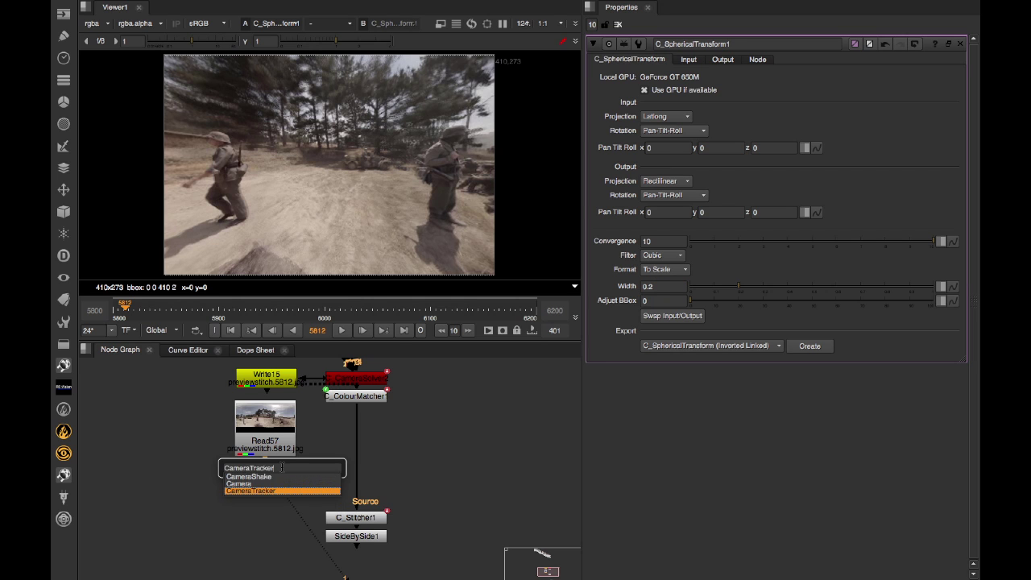
pyautogui.press('Return')
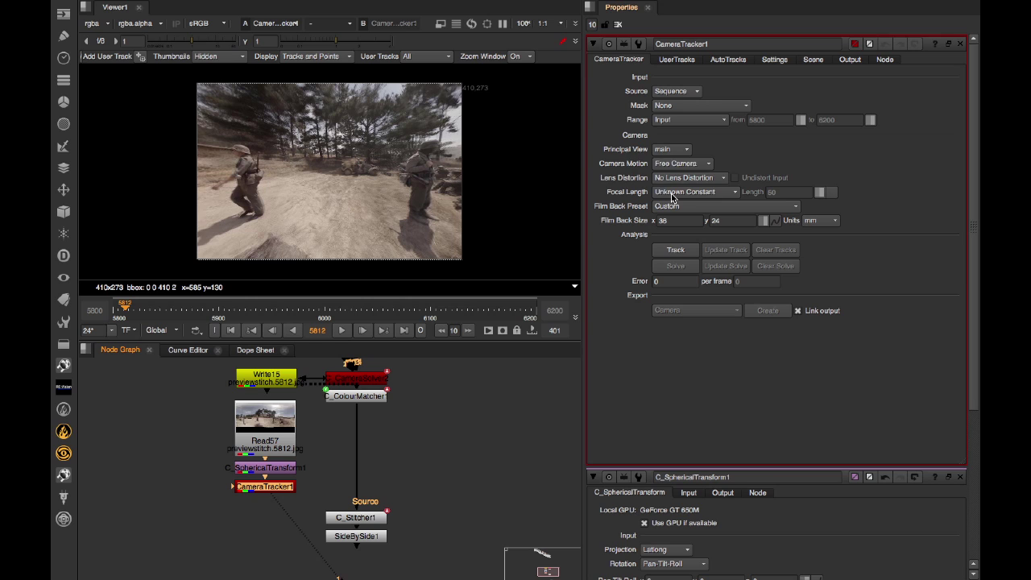
pyautogui.click(673, 193)
pyautogui.click(679, 149)
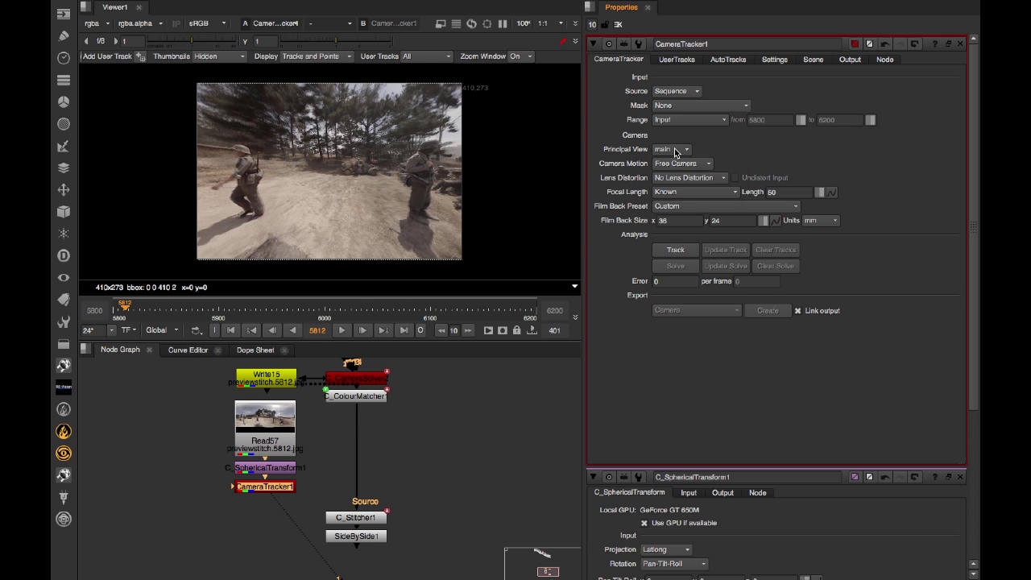
pyautogui.doubleClick(775, 192)
pyautogui.write('10')
# Track the rectilinear sequence with the CameraTracker, close the spherical transform's properties, and solve the camera
pyautogui.click(622, 259)
pyautogui.click(675, 254)
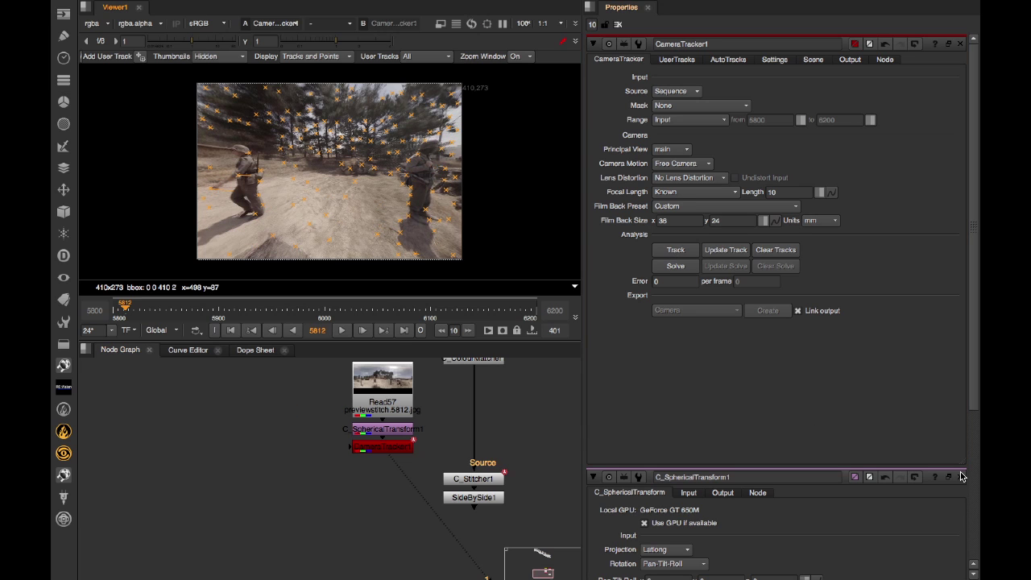
pyautogui.click(960, 478)
pyautogui.click(617, 341)
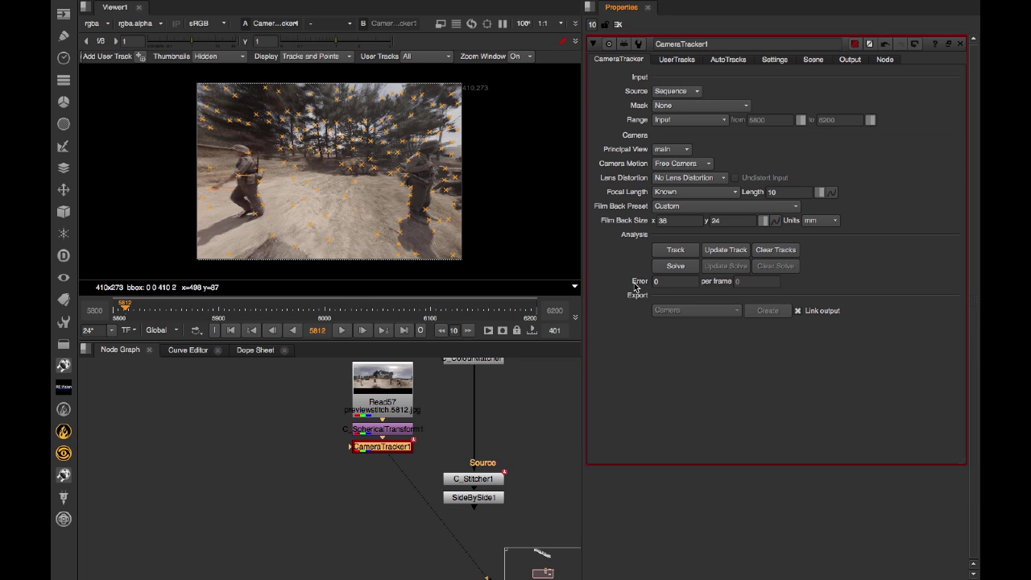
pyautogui.click(668, 269)
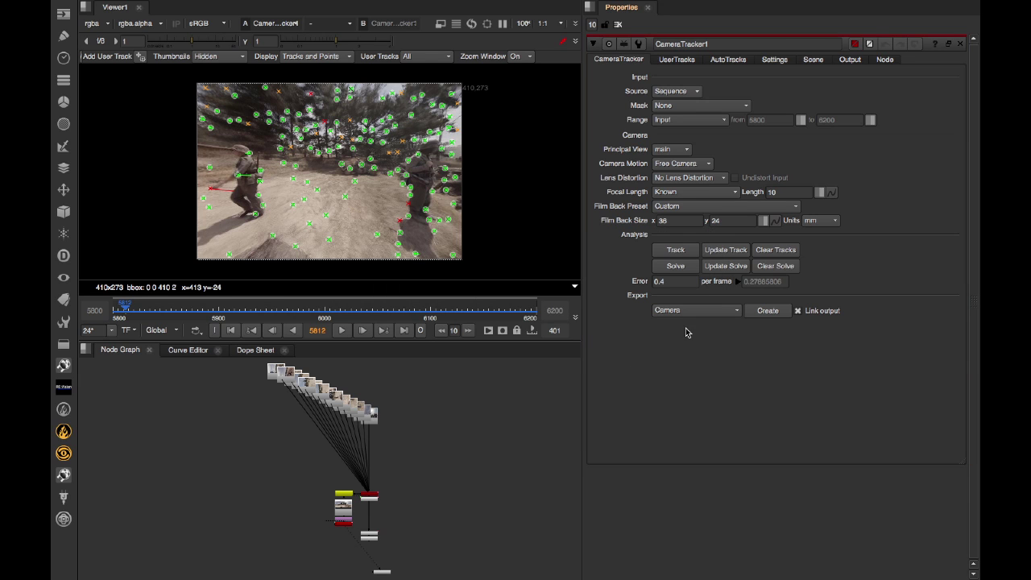
# Export a C_SphericalTransform node from the solved CameraTracker
pyautogui.click(669, 310)
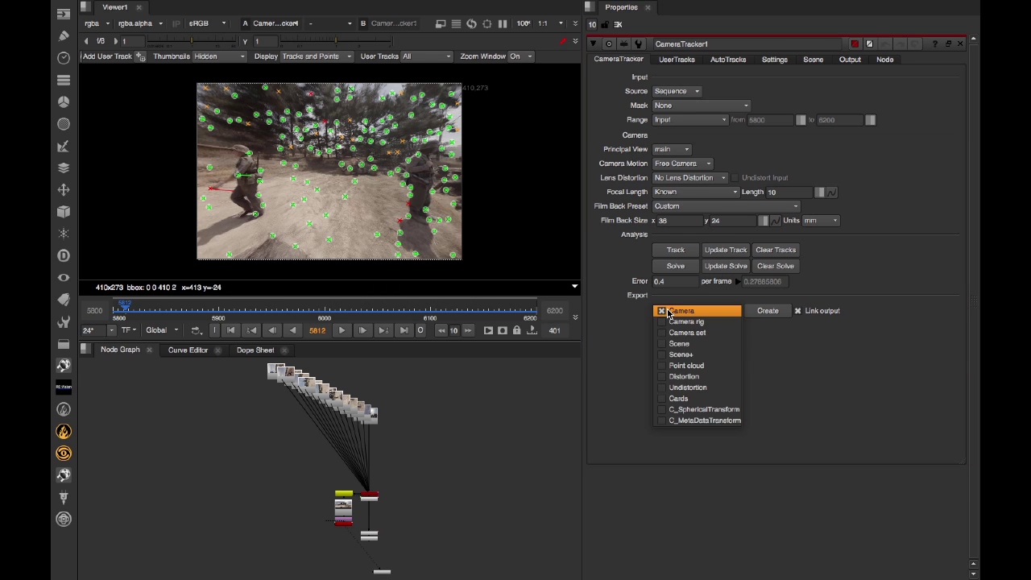
pyautogui.click(700, 409)
pyautogui.click(767, 312)
# Move the exported spherical transform out of the stitch branch to the left of the CameraTracker and show its output in the viewer
pyautogui.scroll(5, 314, 528)
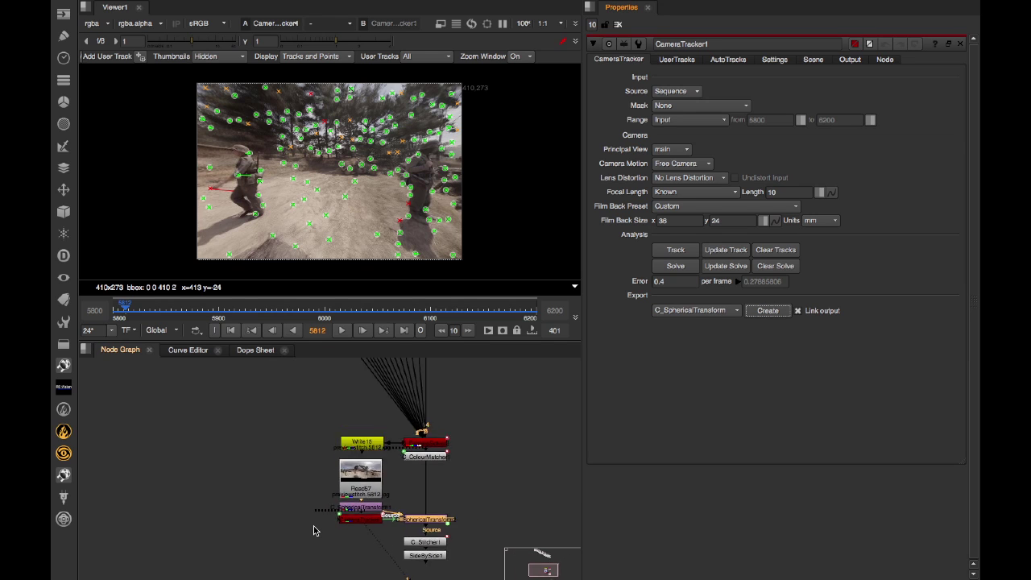
pyautogui.scroll(2, 313, 530)
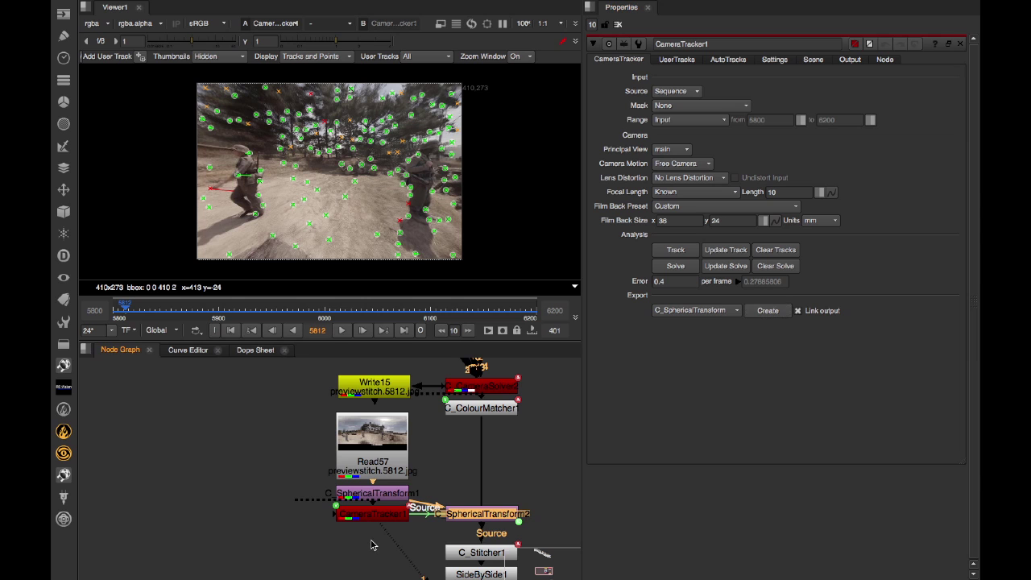
pyautogui.moveTo(372, 546); pyautogui.dragTo(198, 514, button='middle')
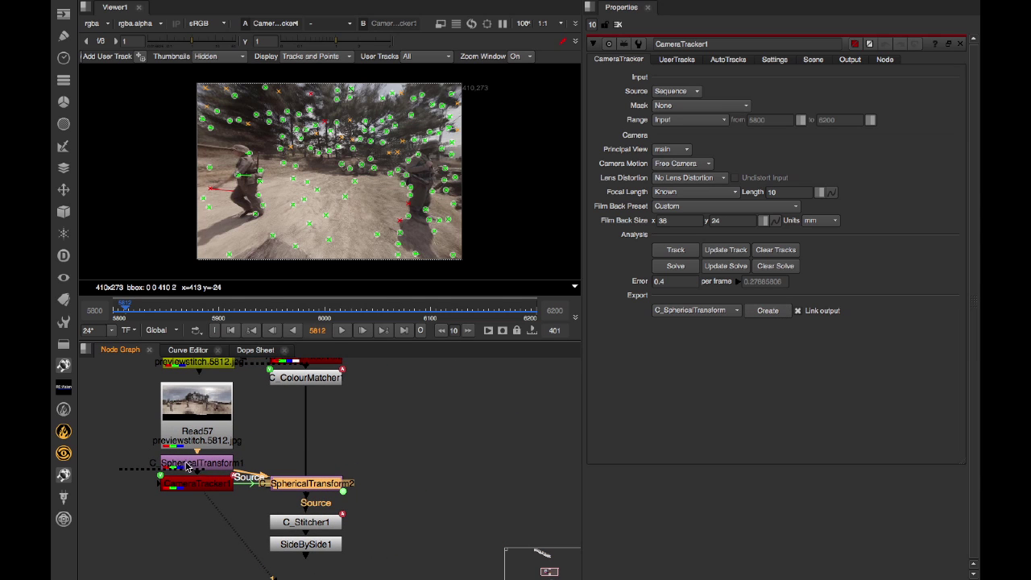
pyautogui.moveTo(237, 470); pyautogui.dragTo(105, 487)
pyautogui.press('1')
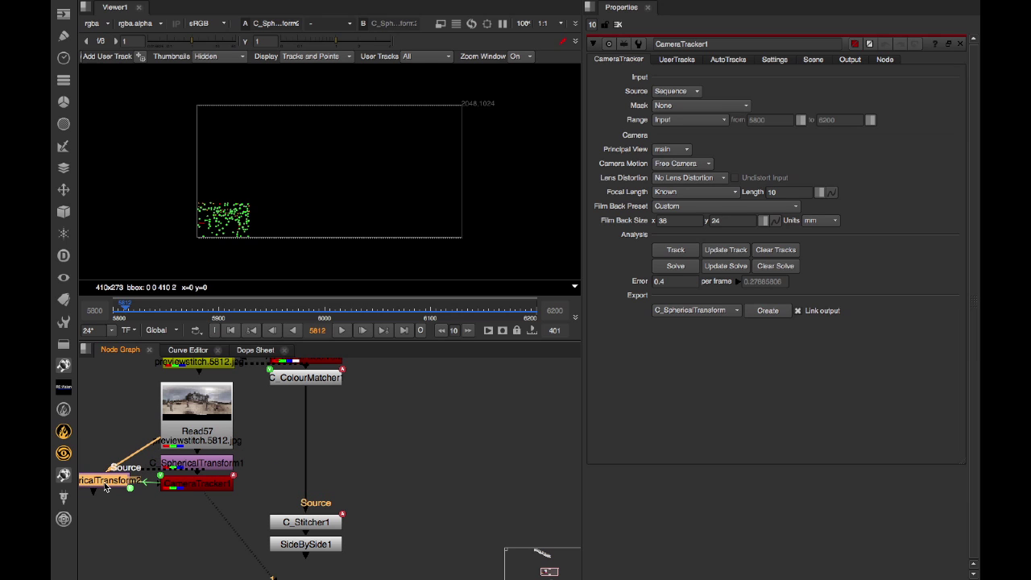
# Close all open node properties and scrub through the shot to examine the exported transform's stabilization
pyautogui.click(619, 25)
pyautogui.click(240, 307)
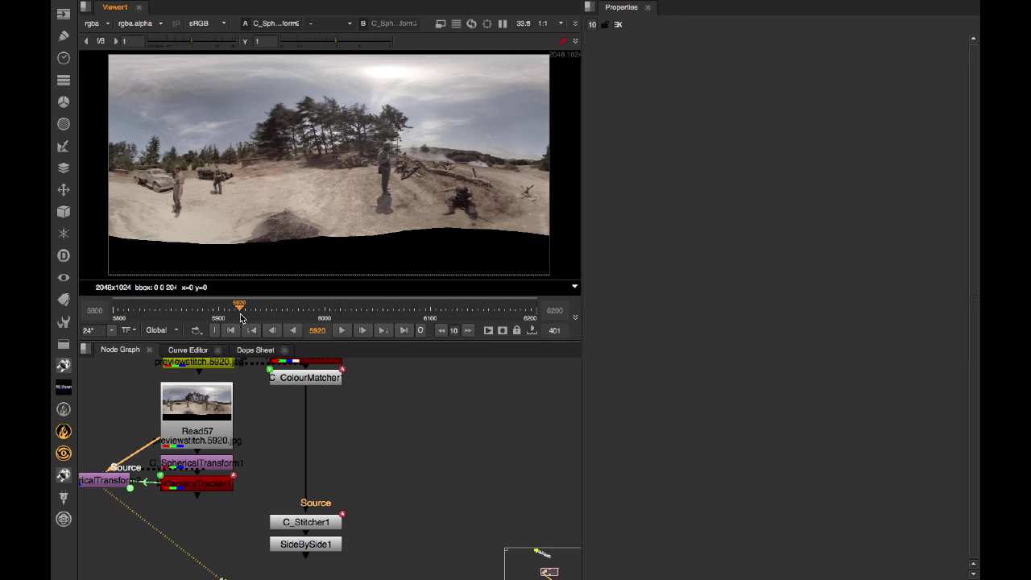
pyautogui.click(365, 308)
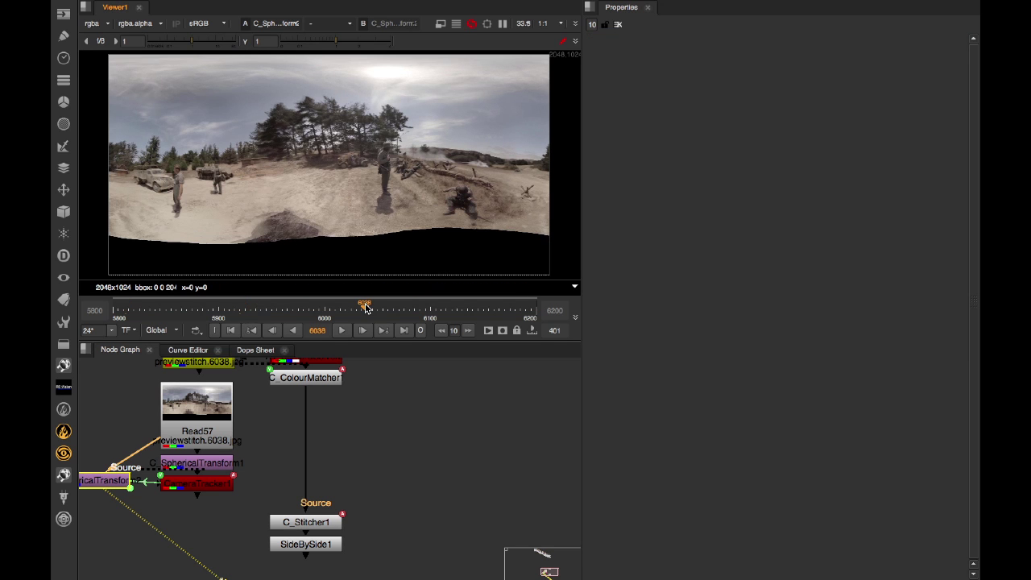
pyautogui.click(454, 306)
pyautogui.click(511, 307)
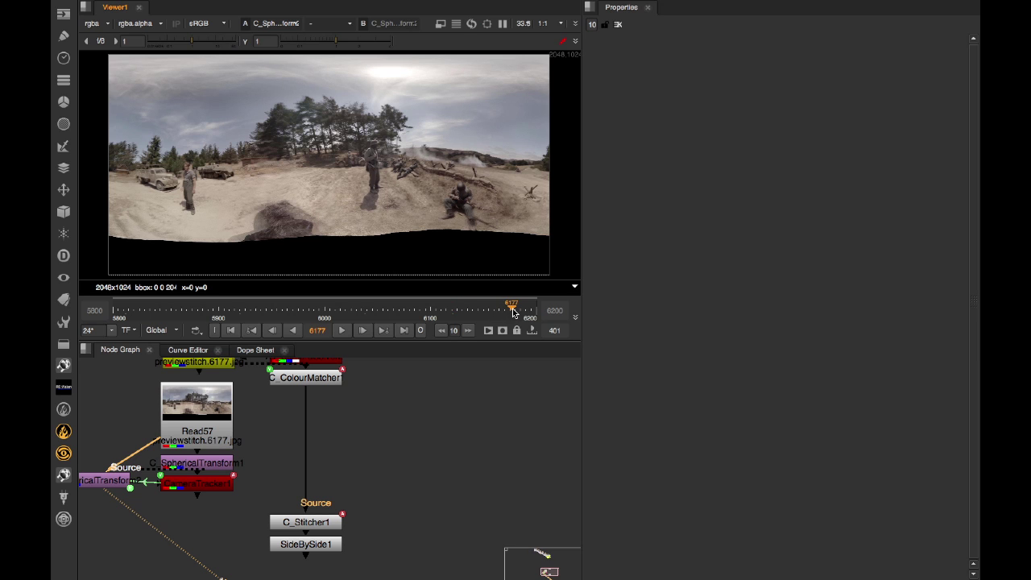
pyautogui.click(252, 330)
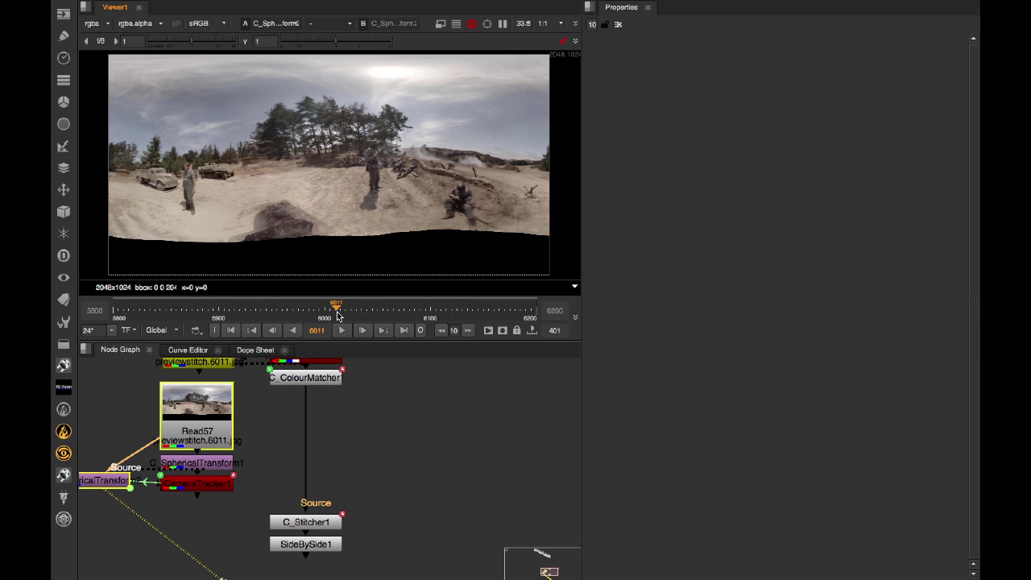
# Scrub back through the shot to frame 5818 to check the exported spherical transform's stabilization on earlier frames
pyautogui.click(253, 313)
pyautogui.click(184, 312)
pyautogui.click(132, 312)
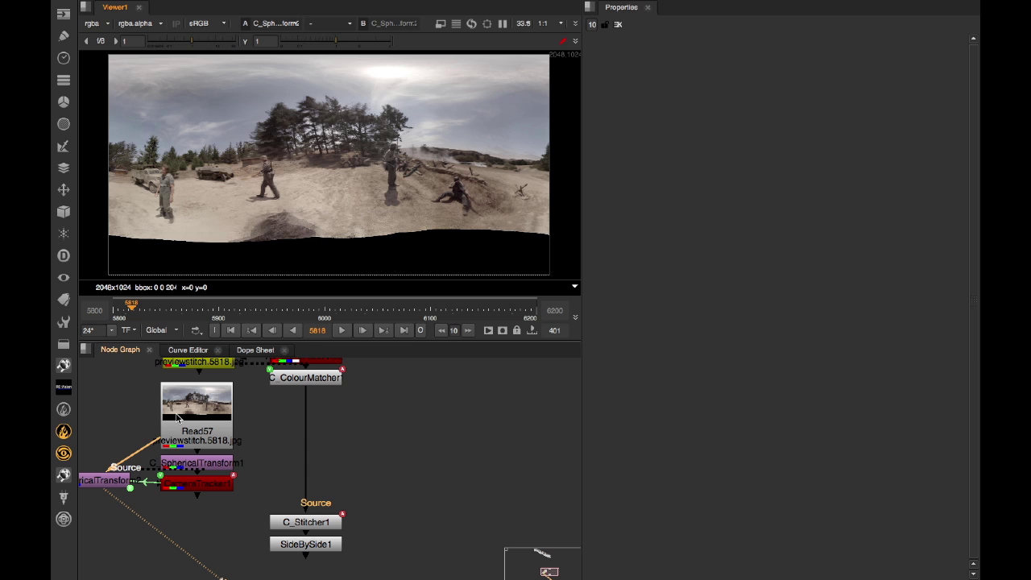
# Export a C_MetaDataTransform node from CameraTracker1 and compare its output rotation with the exported spherical transform's rotation angles
pyautogui.doubleClick(197, 483)
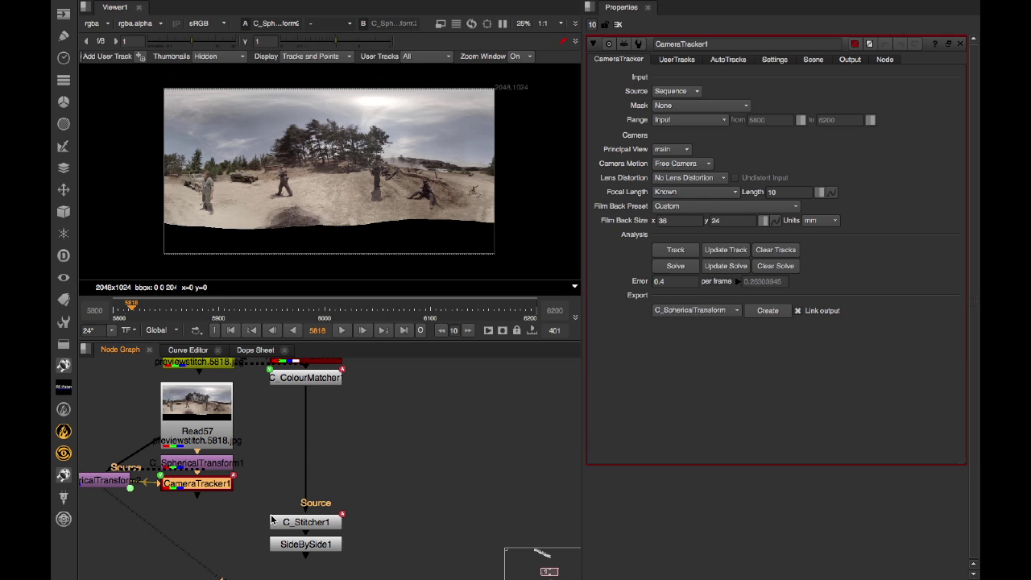
pyautogui.click(694, 310)
pyautogui.click(692, 307)
pyautogui.click(762, 314)
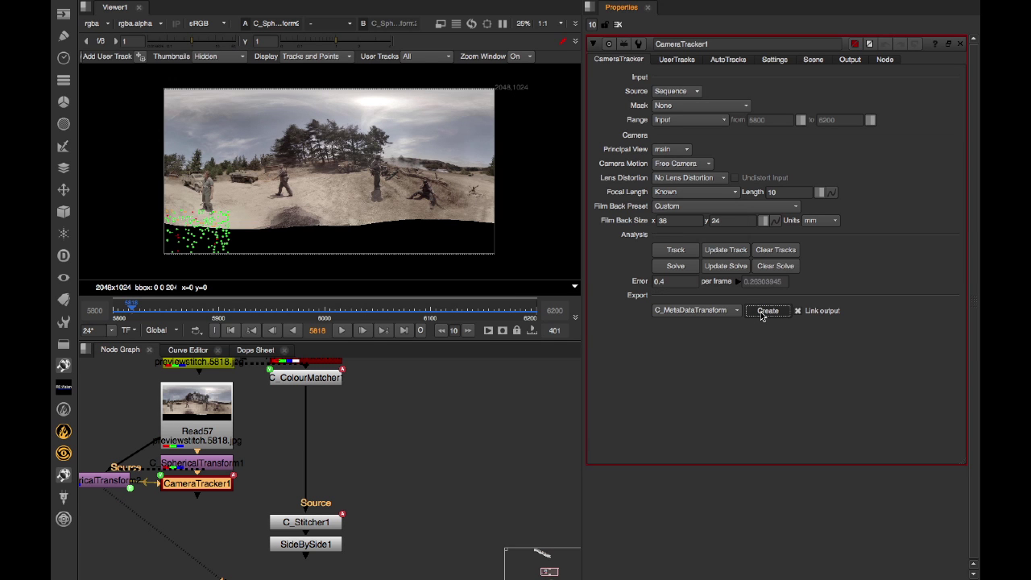
pyautogui.doubleClick(95, 485)
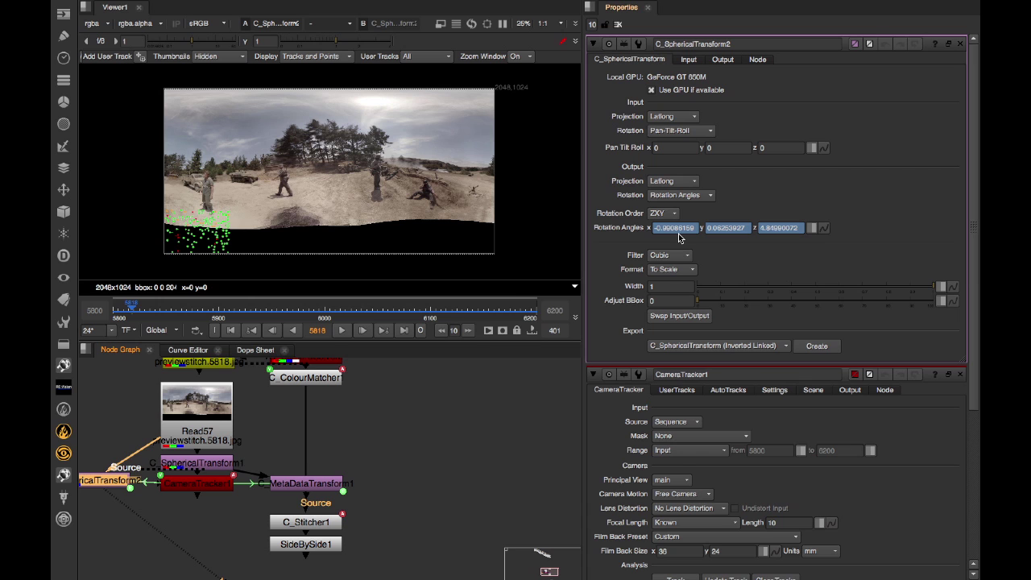
pyautogui.click(311, 484)
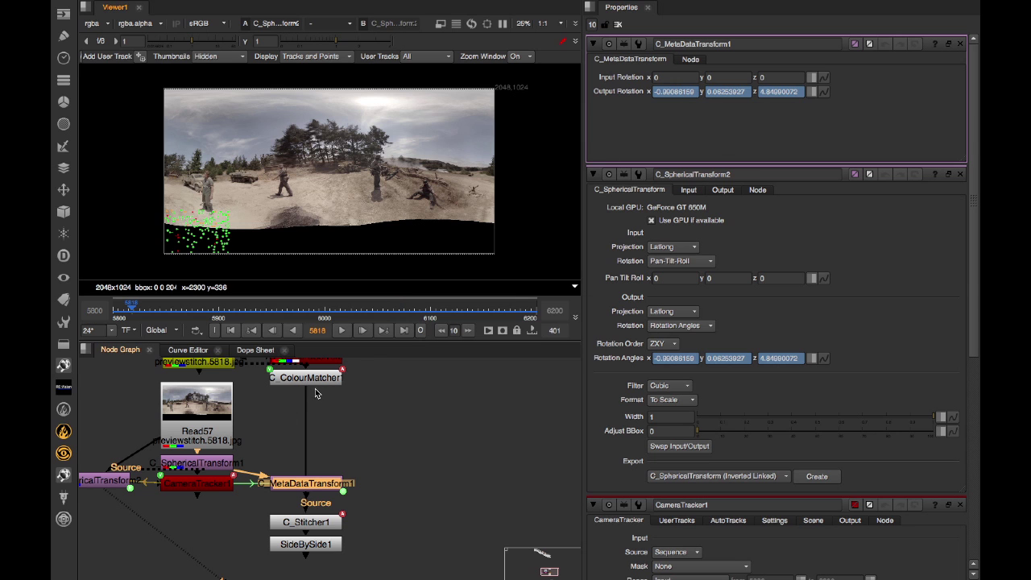
# Insert the C_MetaDataTransform between C_ColourMatcher1 and C_Stitcher1, and show the stitcher's output in the viewer
pyautogui.moveTo(341, 400); pyautogui.dragTo(360, 421, button='middle')
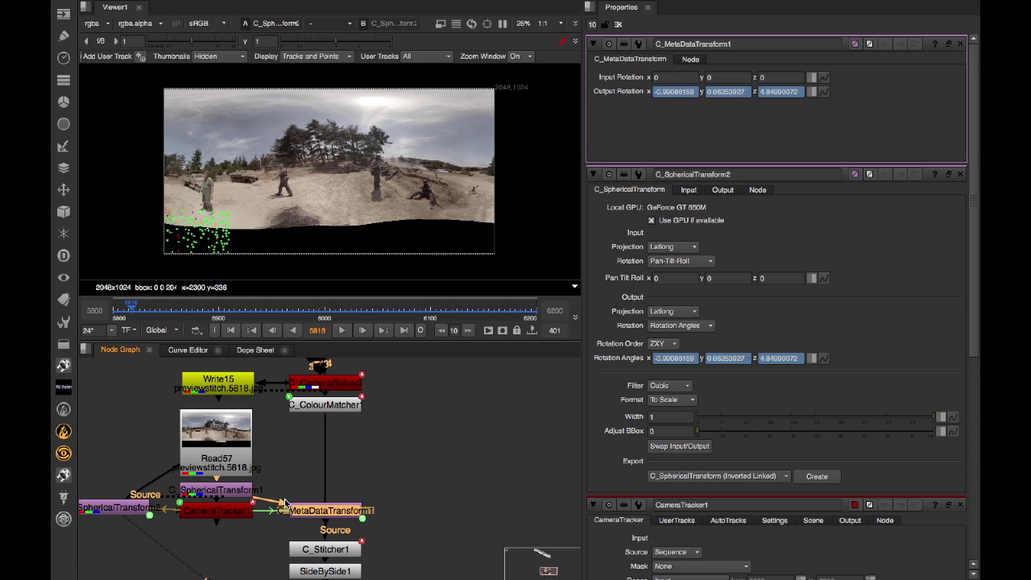
pyautogui.hotkey('ctrl', 'd')
pyautogui.moveTo(312, 521); pyautogui.dragTo(315, 506)
pyautogui.moveTo(422, 496); pyautogui.dragTo(423, 439, button='middle')
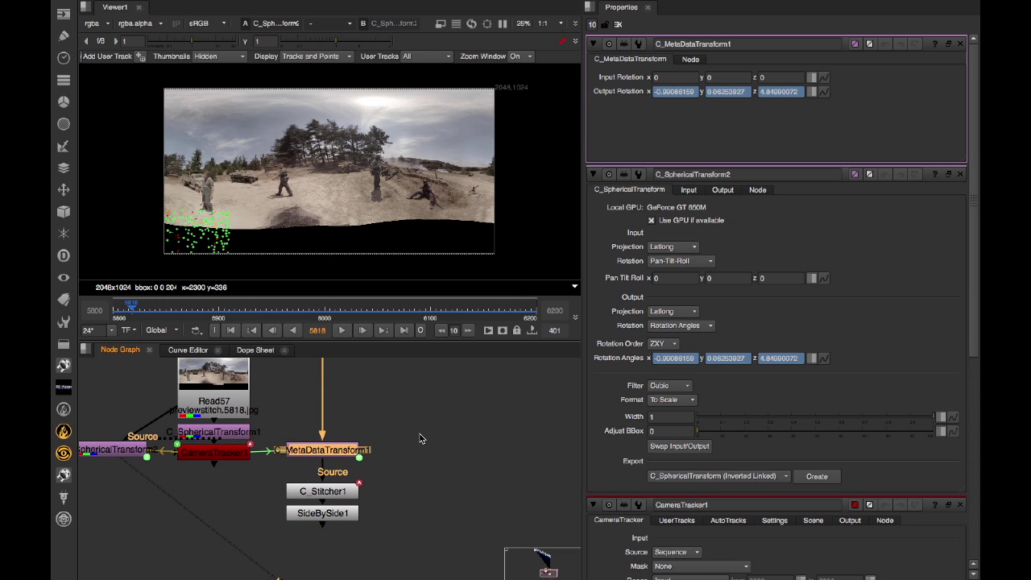
pyautogui.click(323, 493)
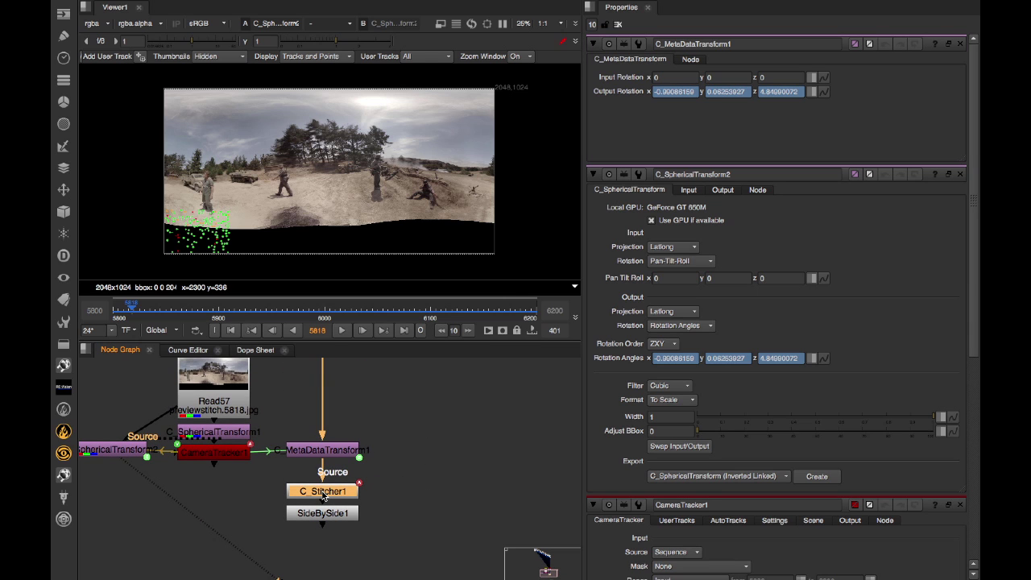
pyautogui.press('1')
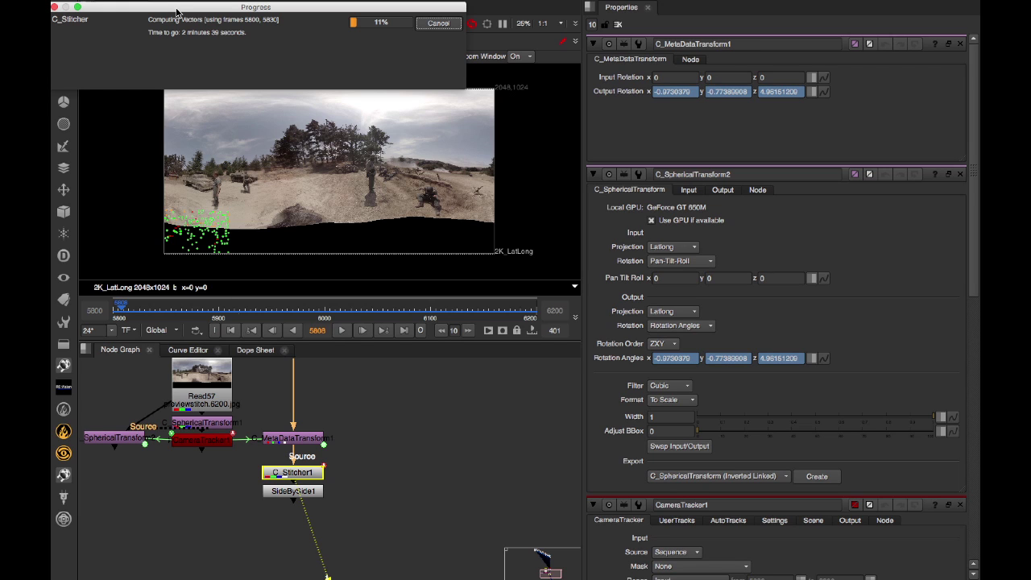
# Switch to Finder and play beforeandafterstab.mov from the extra folder in QuickTime Player to compare the stabilization
pyautogui.press('super+Tab')
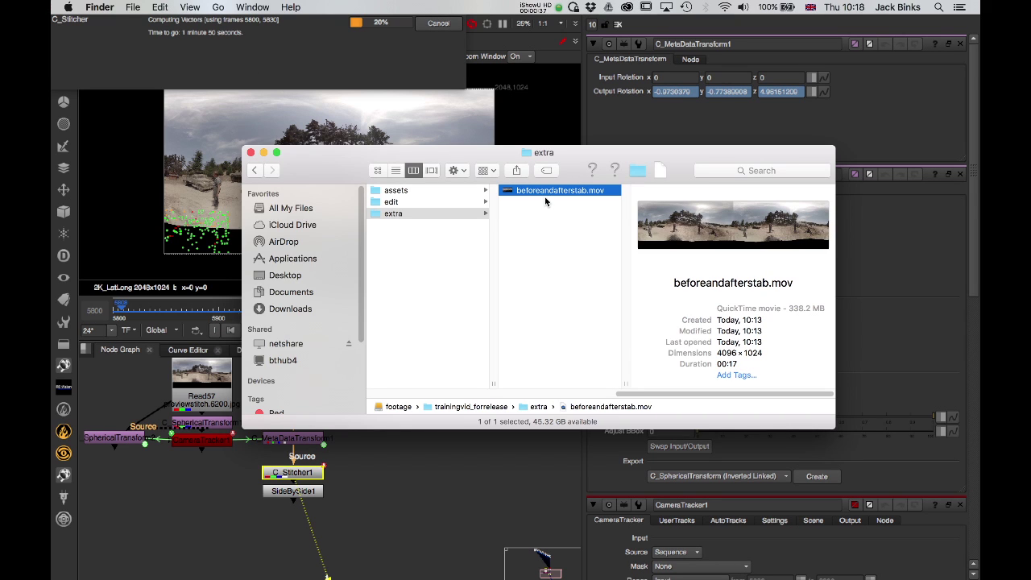
pyautogui.press('super+o')
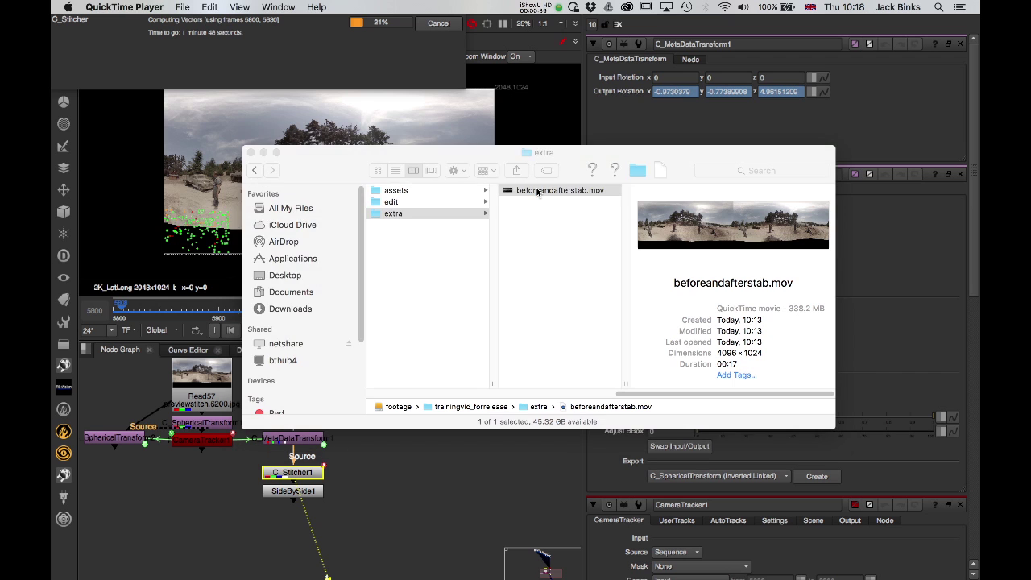
pyautogui.press('space')
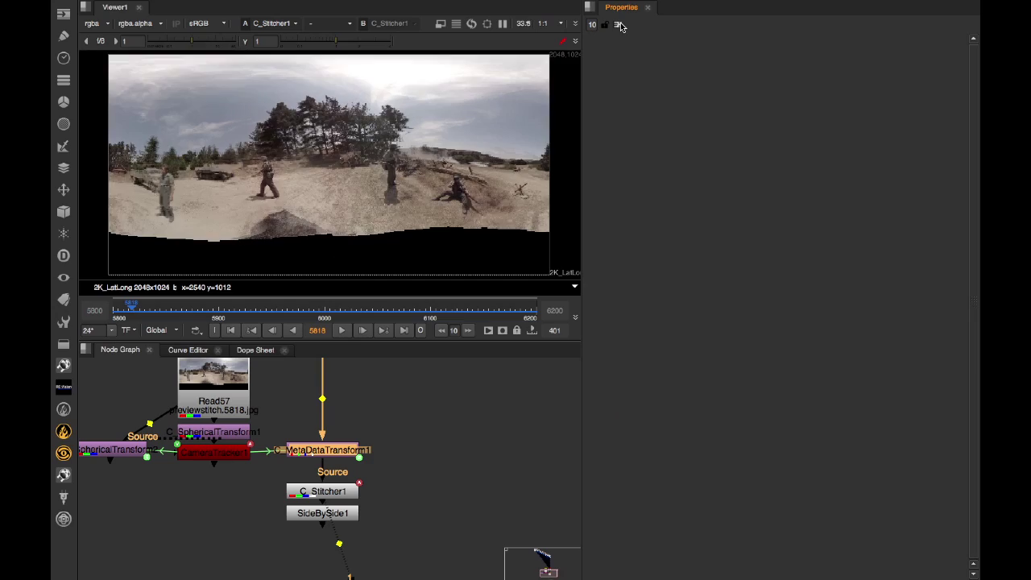
# Paste a copy of the Read57 preview stitch node into the empty area beside the stitch branch
pyautogui.click(414, 419)
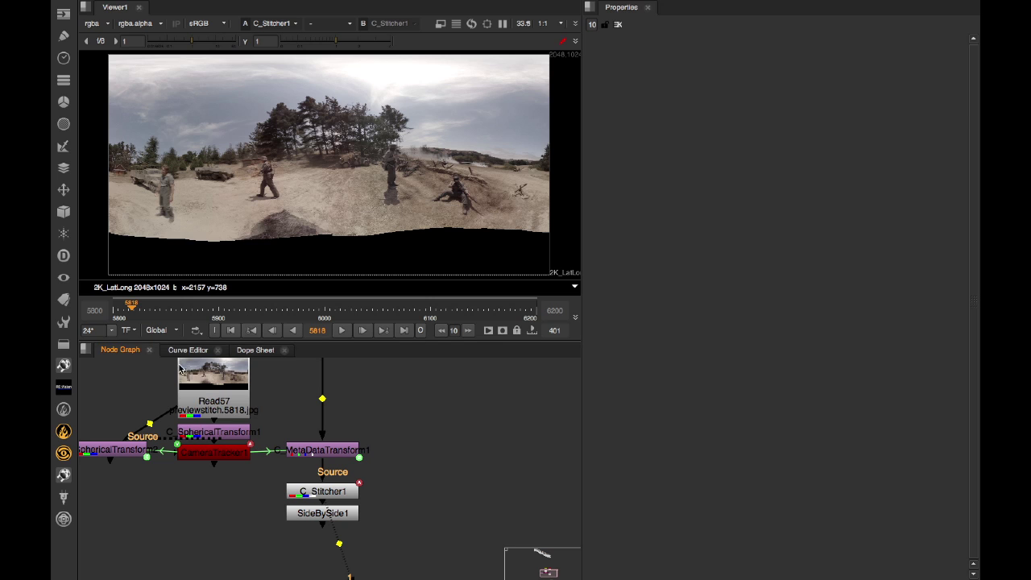
pyautogui.click(203, 387)
pyautogui.click(528, 443)
pyautogui.hotkey('ctrl', 'v')
pyautogui.moveTo(505, 472); pyautogui.dragTo(512, 392)
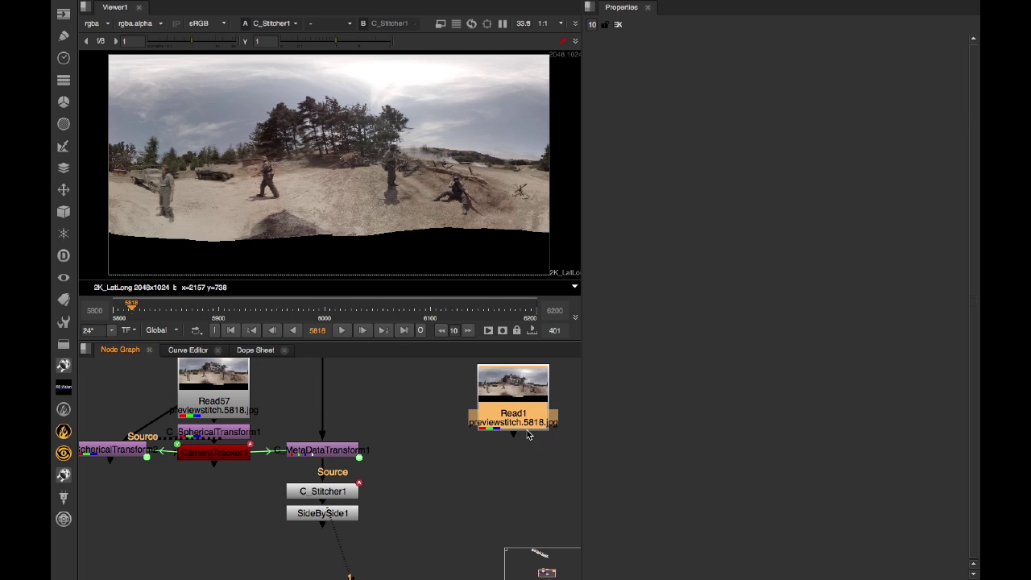
# Add a C_Tracker node below the copied Read node
pyautogui.moveTo(525, 462); pyautogui.dragTo(352, 473, button='middle')
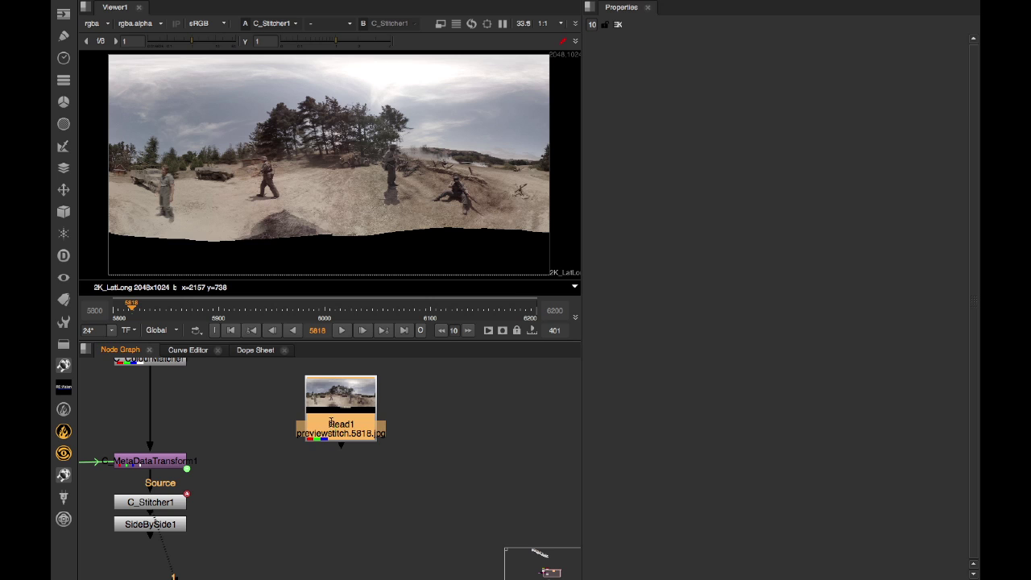
pyautogui.press('Tab')
pyautogui.write('c_tr')
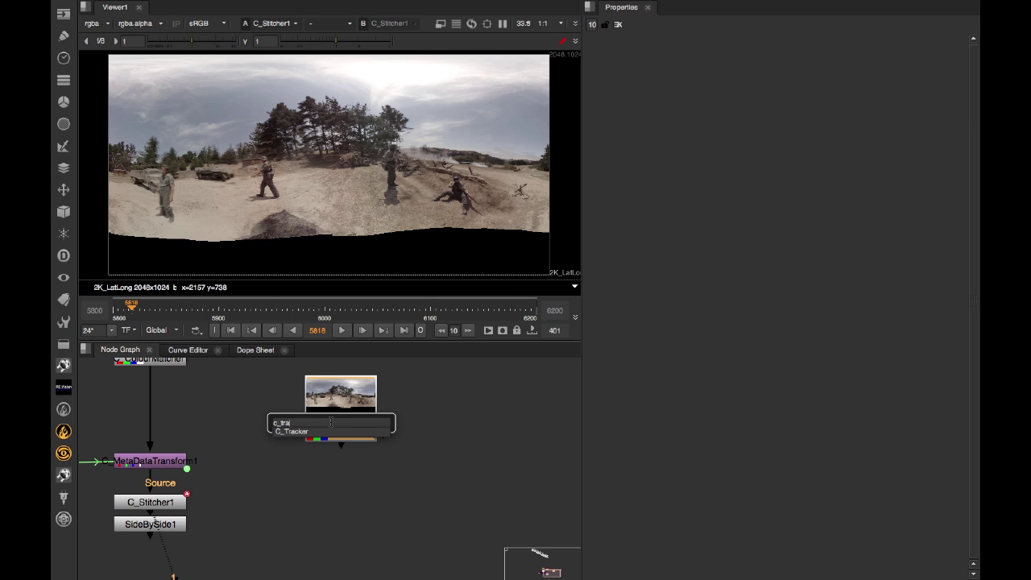
pyautogui.write('a')
pyautogui.press('Return')
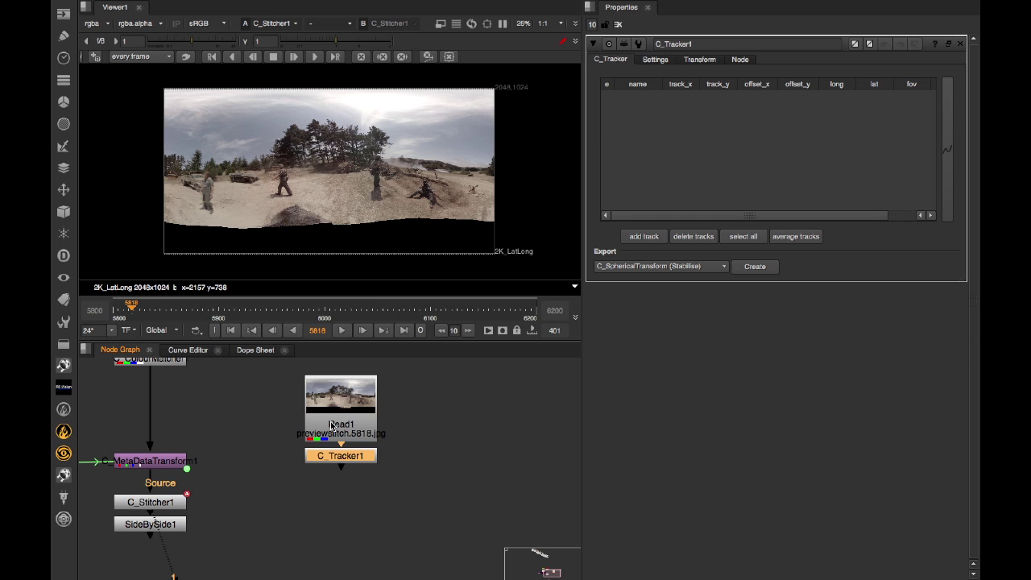
# Try a track on the horizon, past the latlong image's edge, and on the central trees
pyautogui.click(96, 56)
pyautogui.click(481, 166)
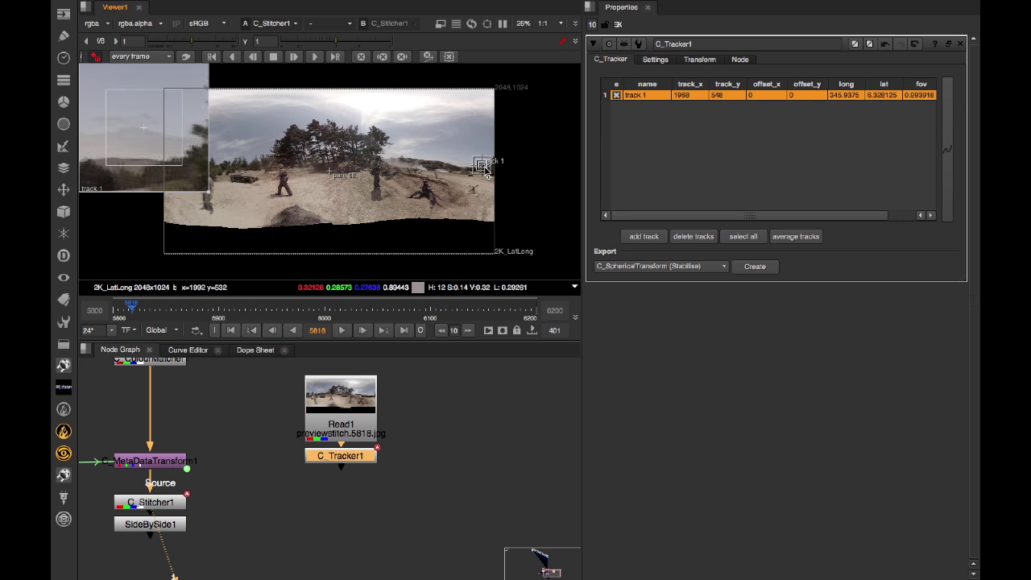
pyautogui.moveTo(487, 172); pyautogui.dragTo(491, 169)
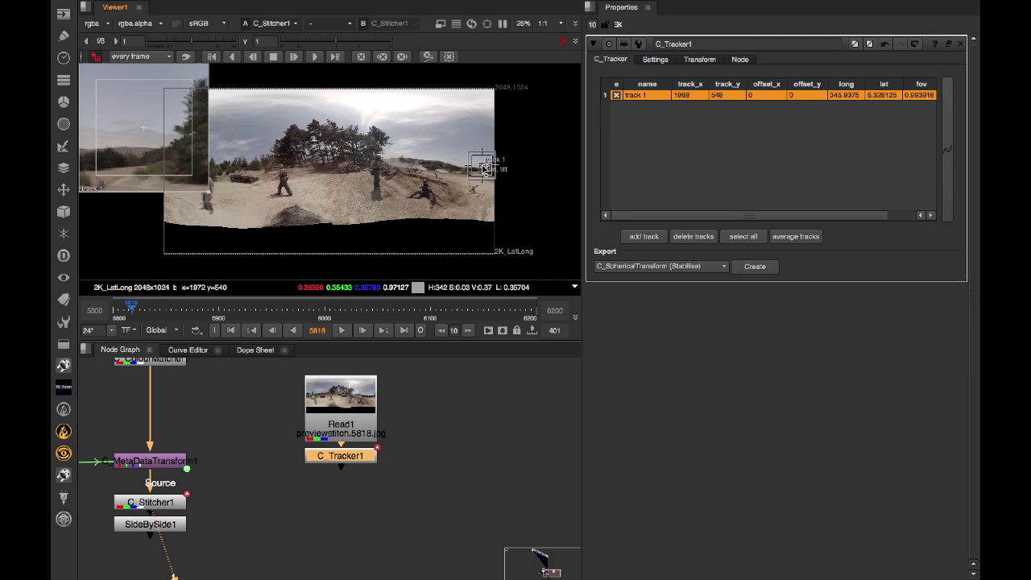
pyautogui.moveTo(484, 169); pyautogui.dragTo(520, 174)
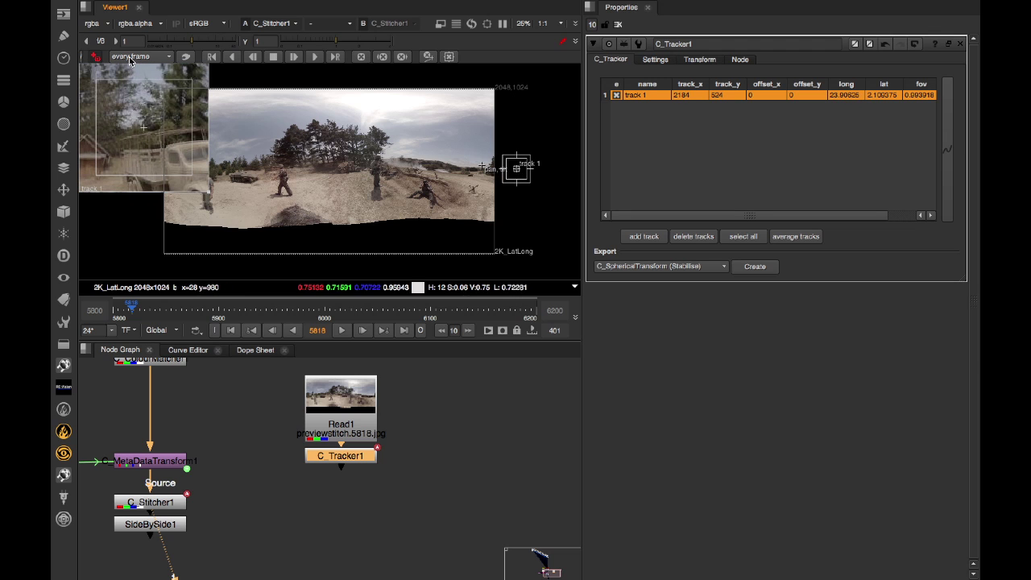
pyautogui.moveTo(517, 175); pyautogui.dragTo(362, 157)
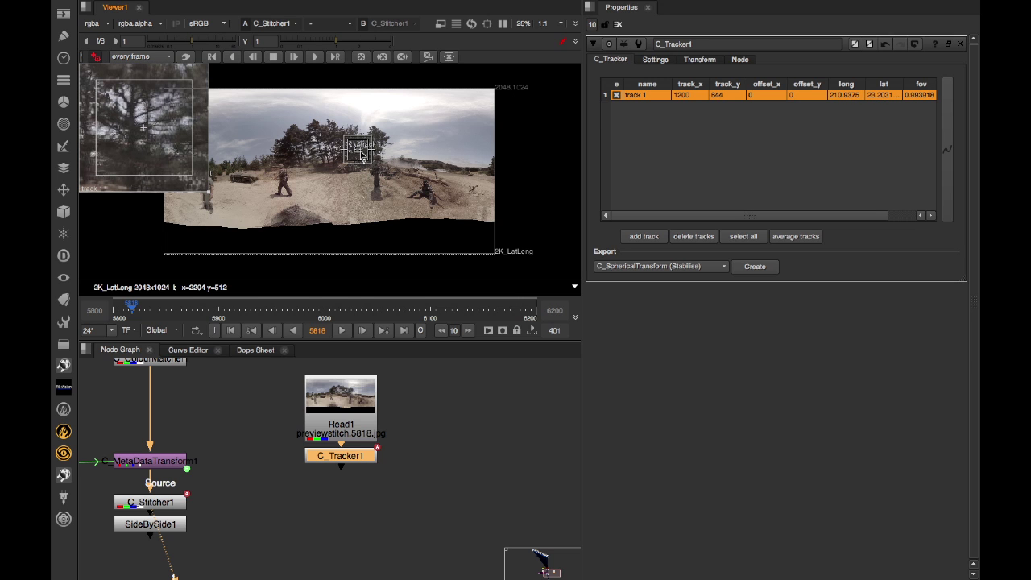
# Examine the C_Tracker's stabilise and match-move export options and the track's P, T and R settings
pyautogui.click(681, 267)
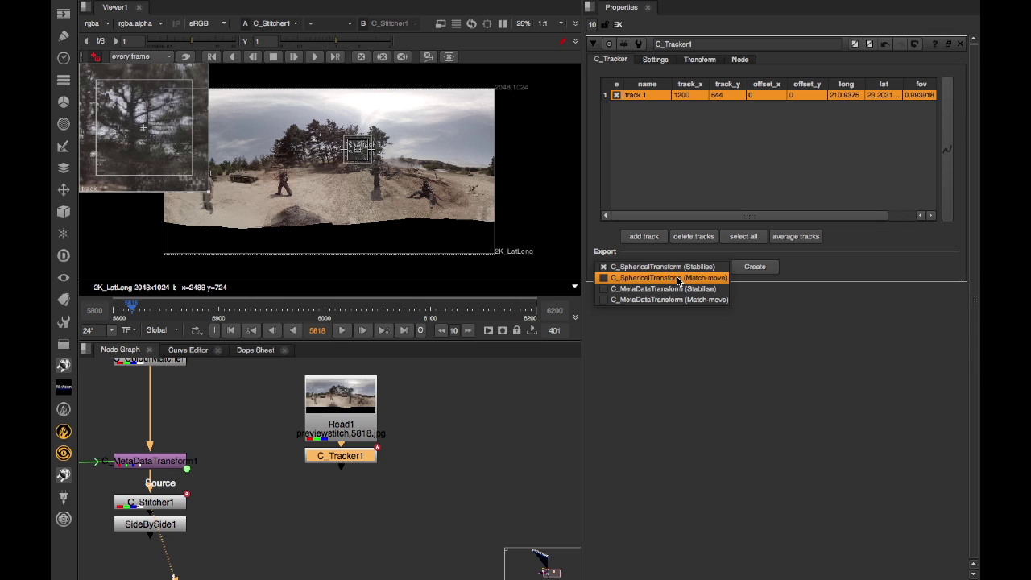
pyautogui.click(846, 279)
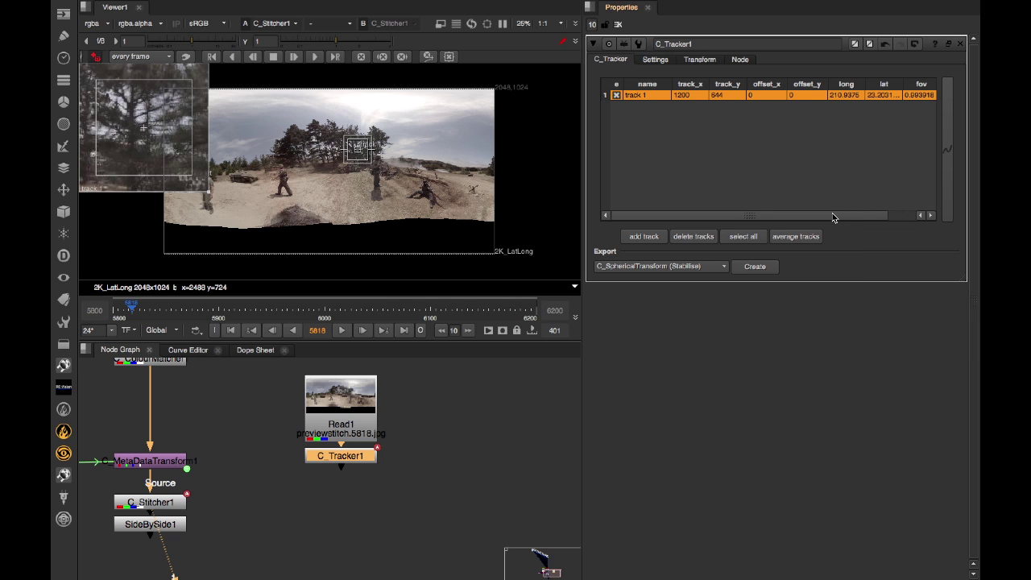
pyautogui.moveTo(832, 215); pyautogui.dragTo(879, 214)
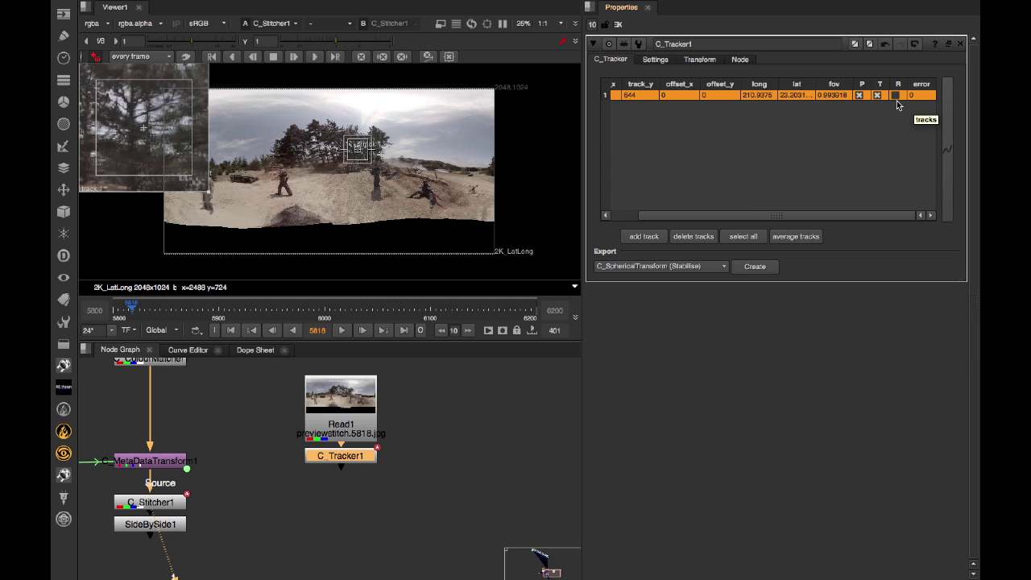
pyautogui.click(846, 123)
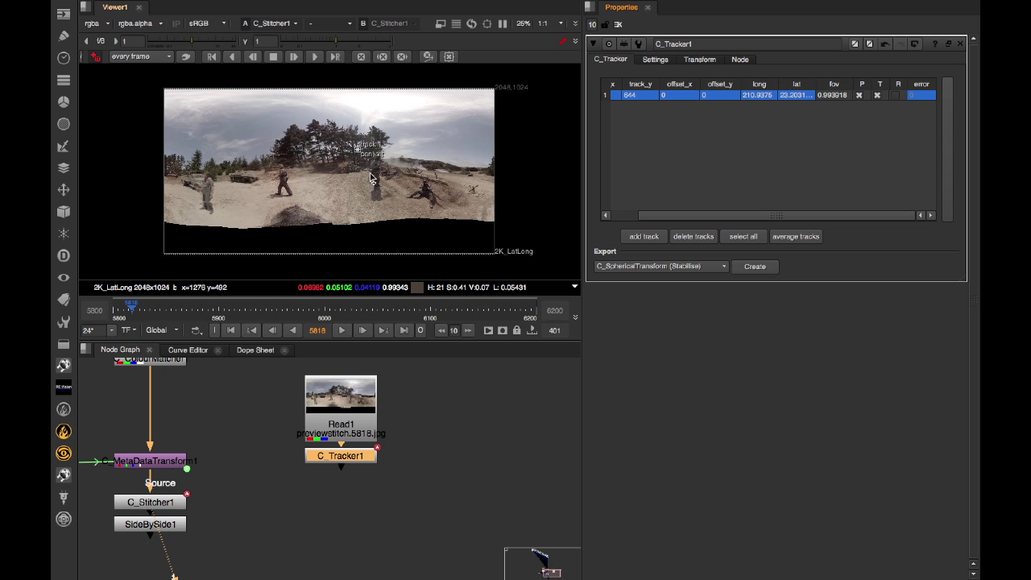
# Go to frame 5801 with C_Tracker1's output in the viewer and delete its existing track
pyautogui.scroll(5, 369, 182)
pyautogui.scroll(-3, 370, 177)
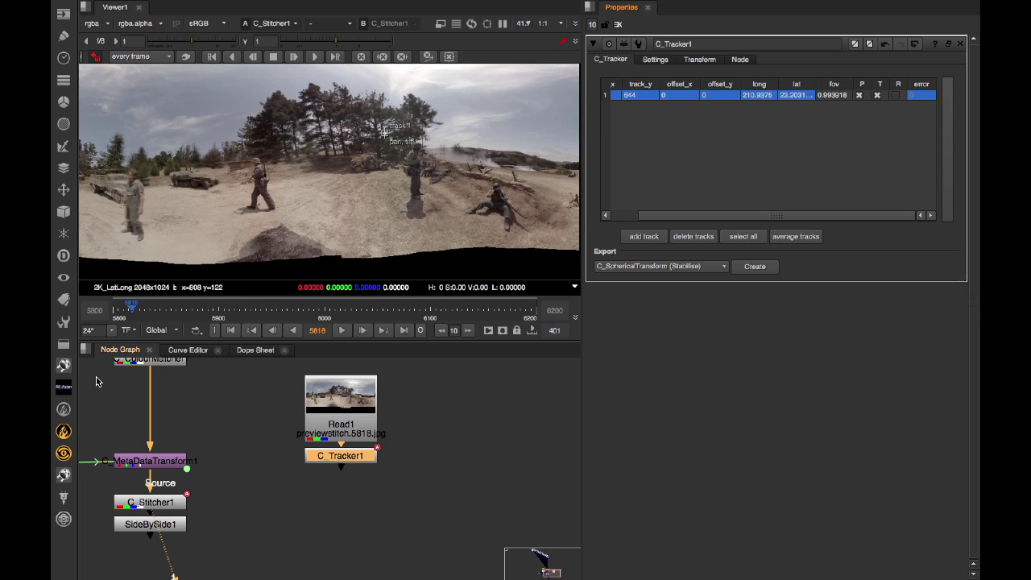
pyautogui.scroll(1, 118, 311)
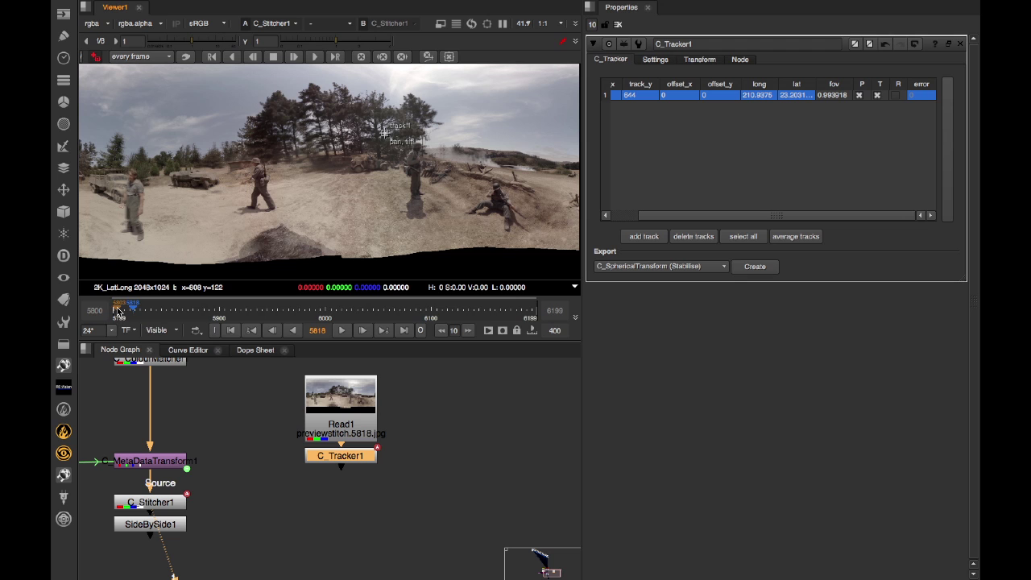
pyautogui.scroll(-1, 117, 311)
pyautogui.click(117, 311)
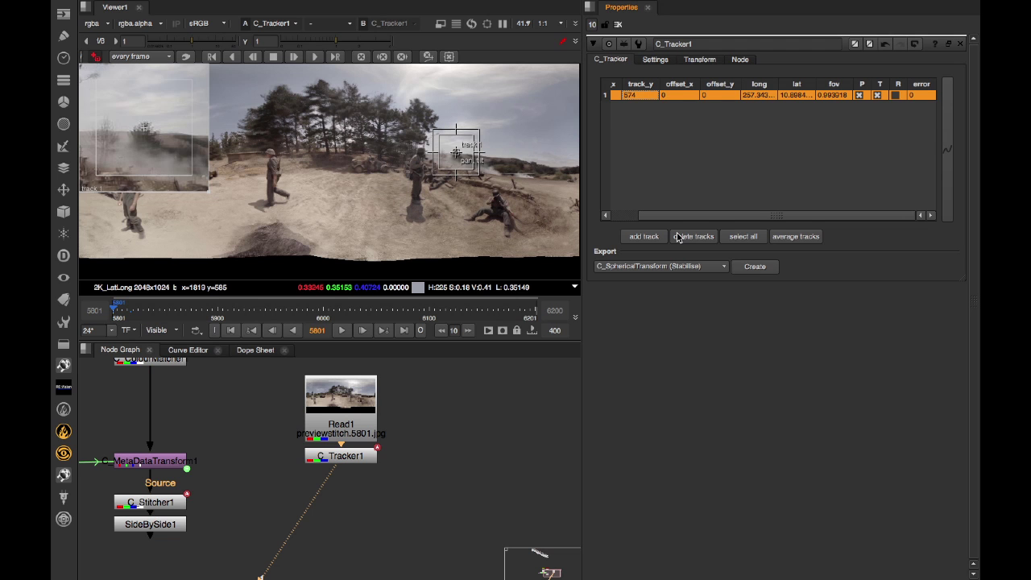
pyautogui.click(678, 237)
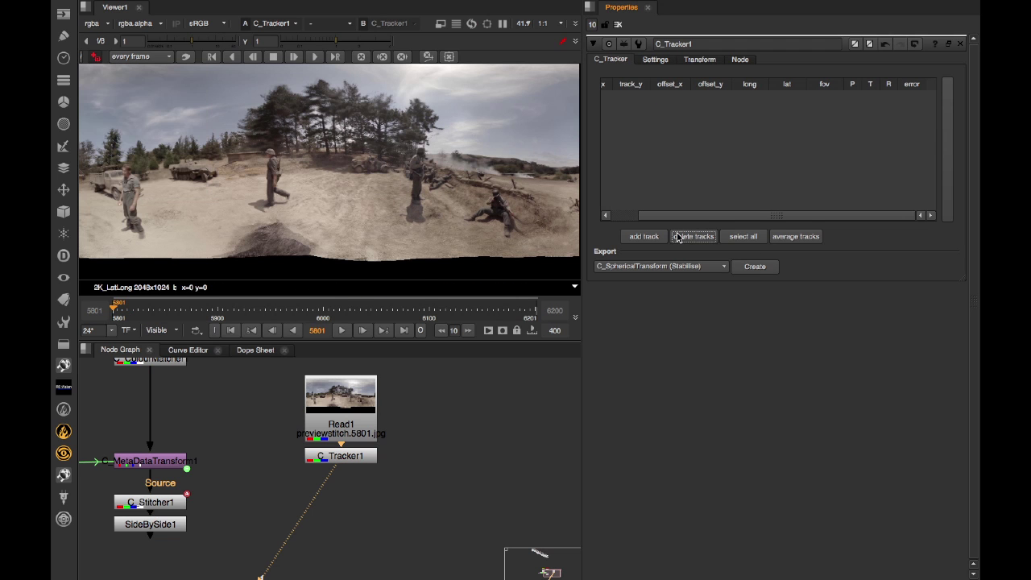
# Add a track on the distant bush at the horizon, refine its position, and adjust its zoom preview
pyautogui.keyDown('ctrl'); pyautogui.keyDown('alt'); pyautogui.click(470, 187); pyautogui.keyUp('alt'); pyautogui.keyUp('ctrl')
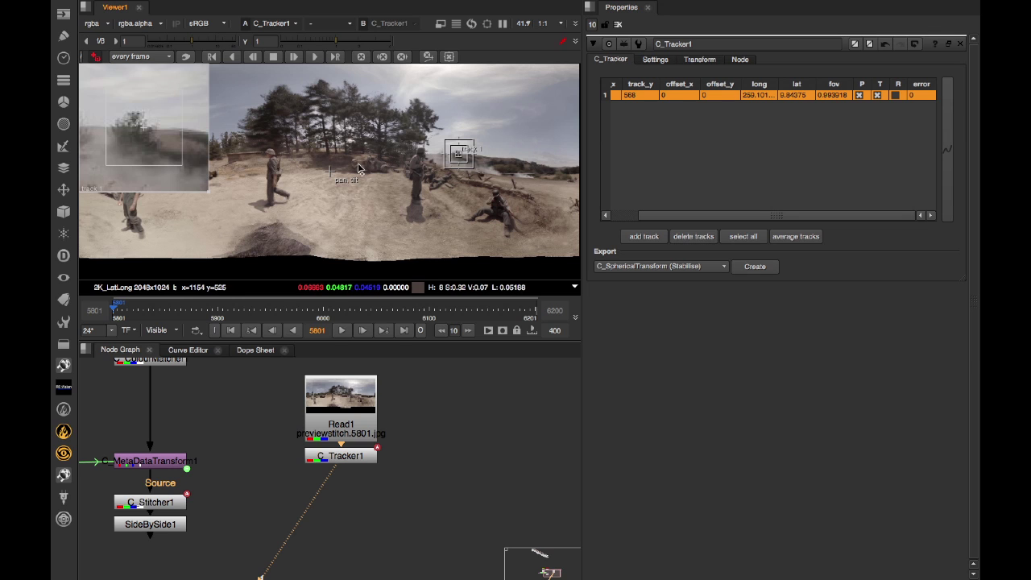
pyautogui.moveTo(153, 115); pyautogui.dragTo(156, 120)
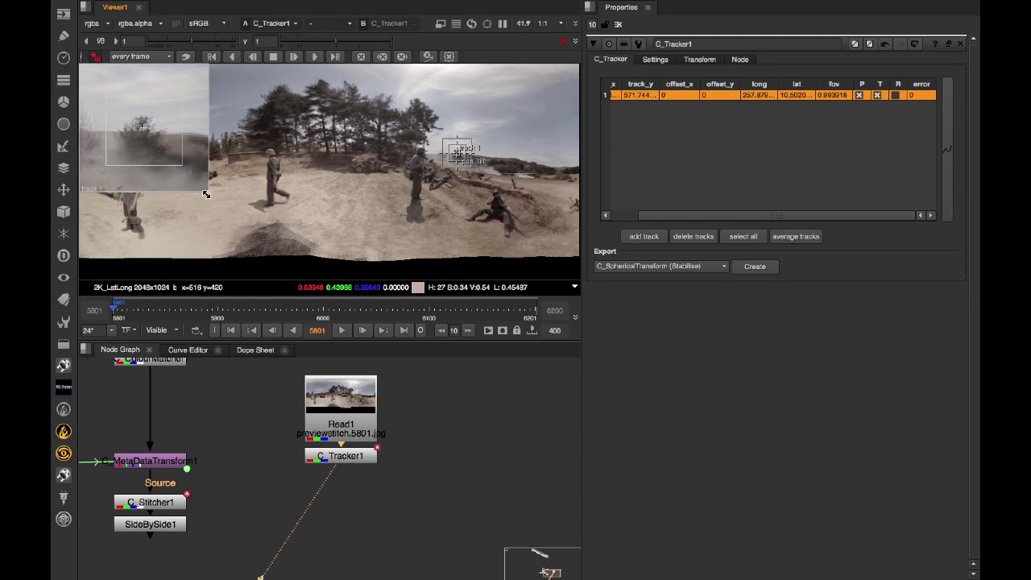
pyautogui.moveTo(208, 190); pyautogui.dragTo(201, 179)
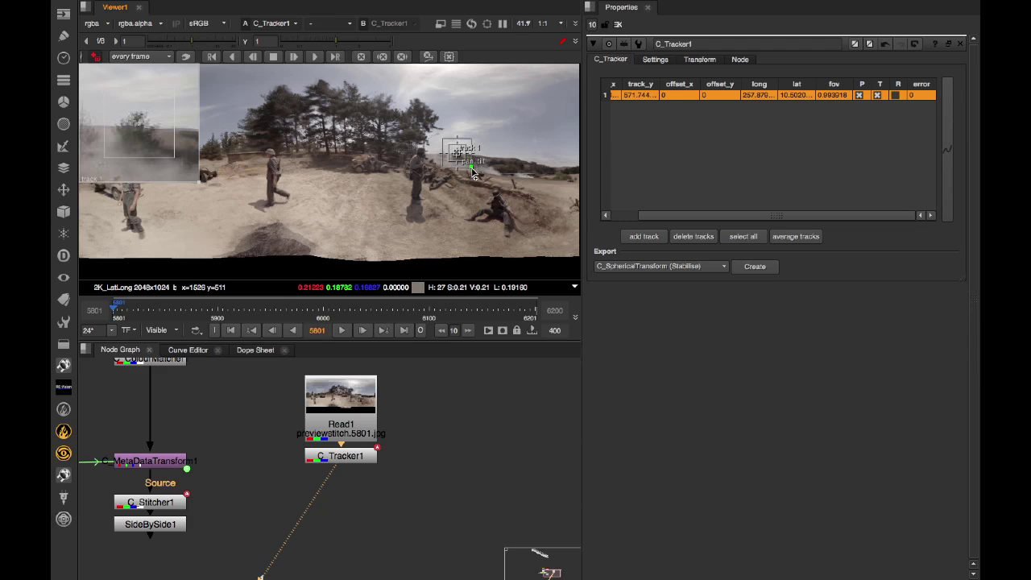
pyautogui.scroll(-2, 473, 173)
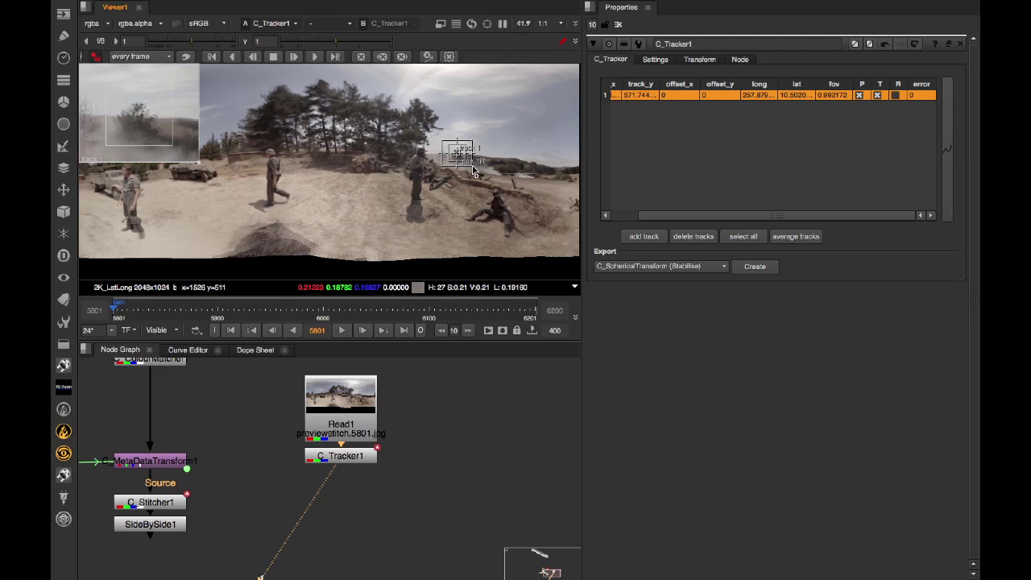
# Add a second track on the distant trees near the latlong image's edge and enable R for it
pyautogui.keyDown('ctrl'); pyautogui.keyDown('alt'); pyautogui.click(538, 167); pyautogui.keyUp('alt'); pyautogui.keyUp('ctrl')
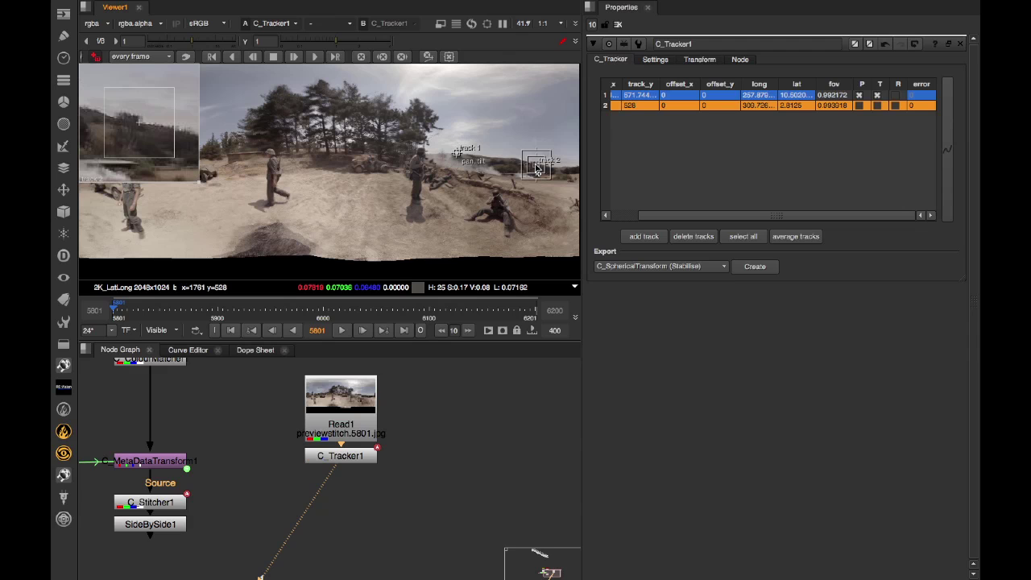
pyautogui.click(895, 107)
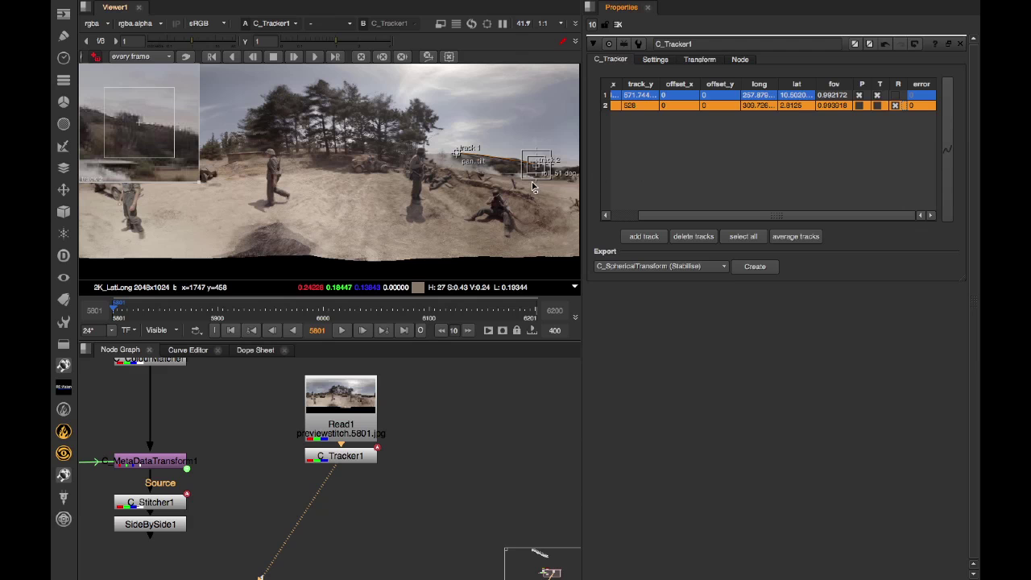
# Move track 2 along the horizon onto the tree at the latlong image's right edge, about 93 degrees from track 1
pyautogui.scroll(1, 510, 189)
pyautogui.scroll(2, 509, 189)
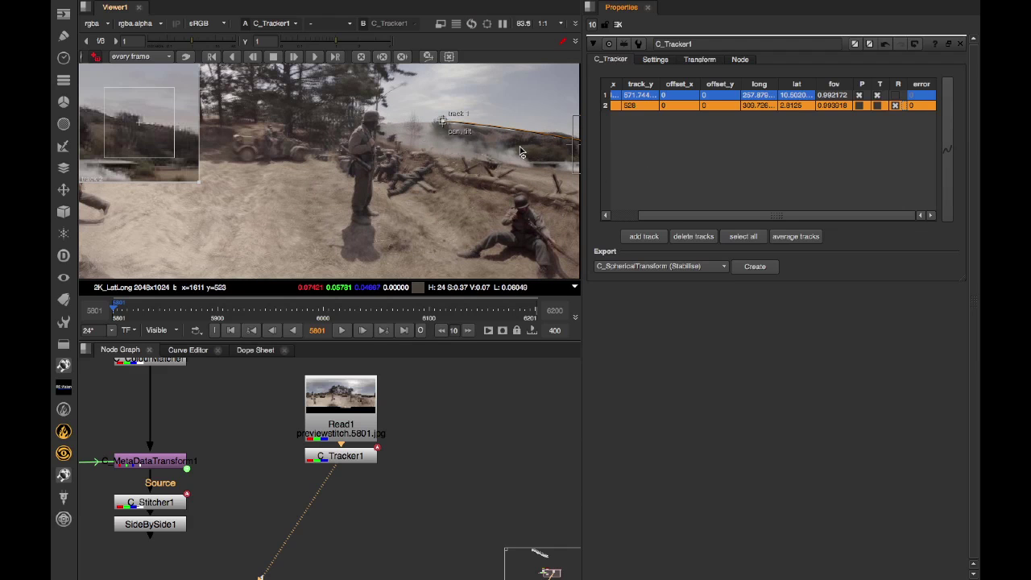
pyautogui.moveTo(496, 191); pyautogui.dragTo(383, 187, button='middle')
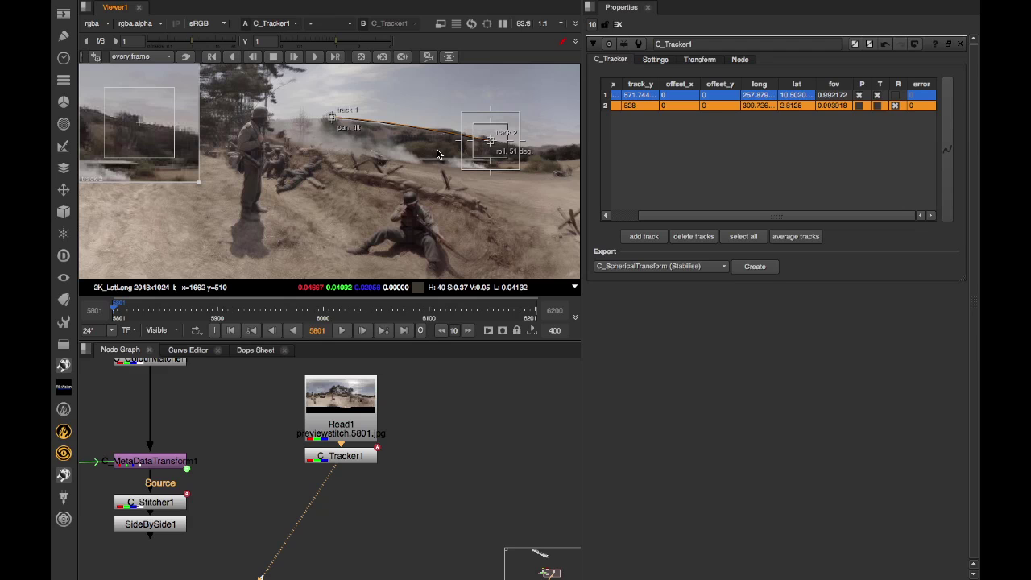
pyautogui.scroll(-6, 437, 154)
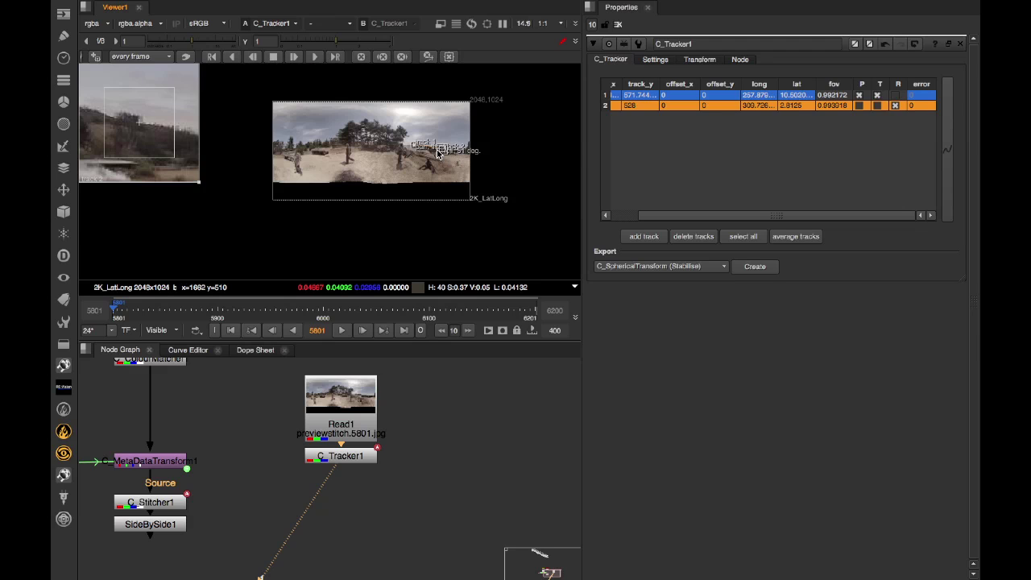
pyautogui.scroll(2, 438, 154)
pyautogui.scroll(1, 438, 154)
pyautogui.moveTo(481, 149); pyautogui.dragTo(510, 153)
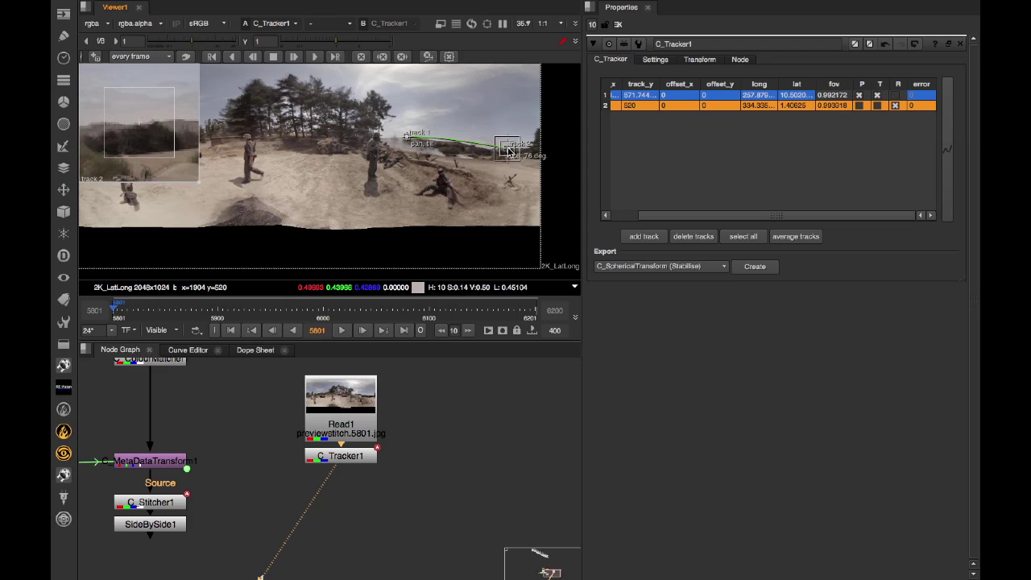
pyautogui.scroll(1, 510, 154)
pyautogui.scroll(10, 510, 154)
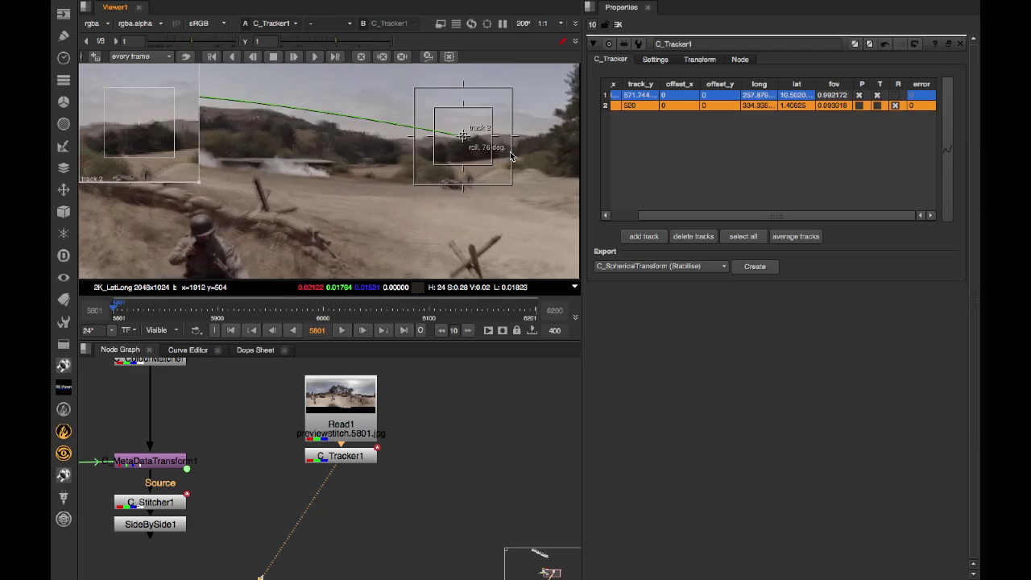
pyautogui.scroll(-6, 510, 154)
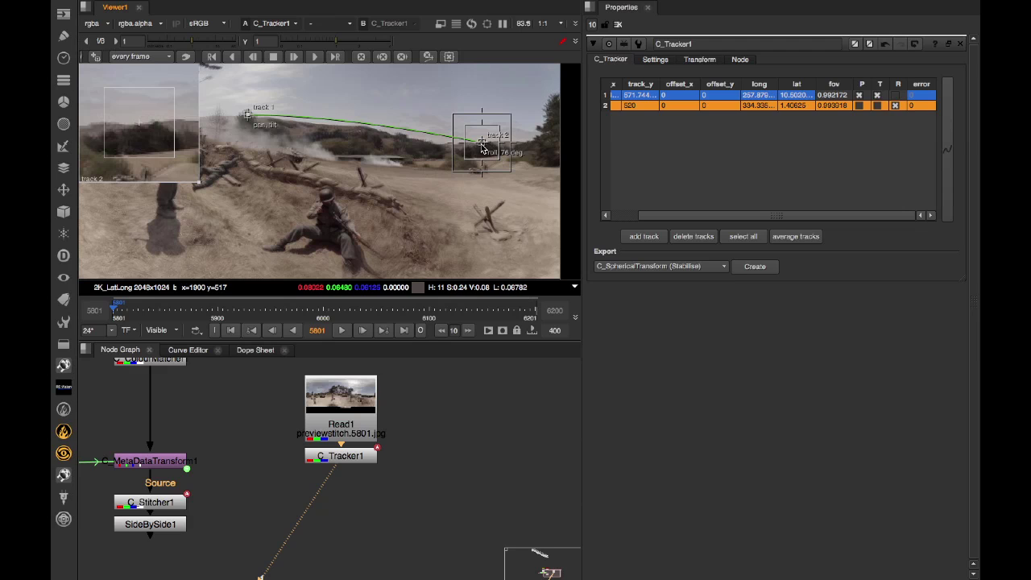
pyautogui.moveTo(485, 147); pyautogui.dragTo(543, 130)
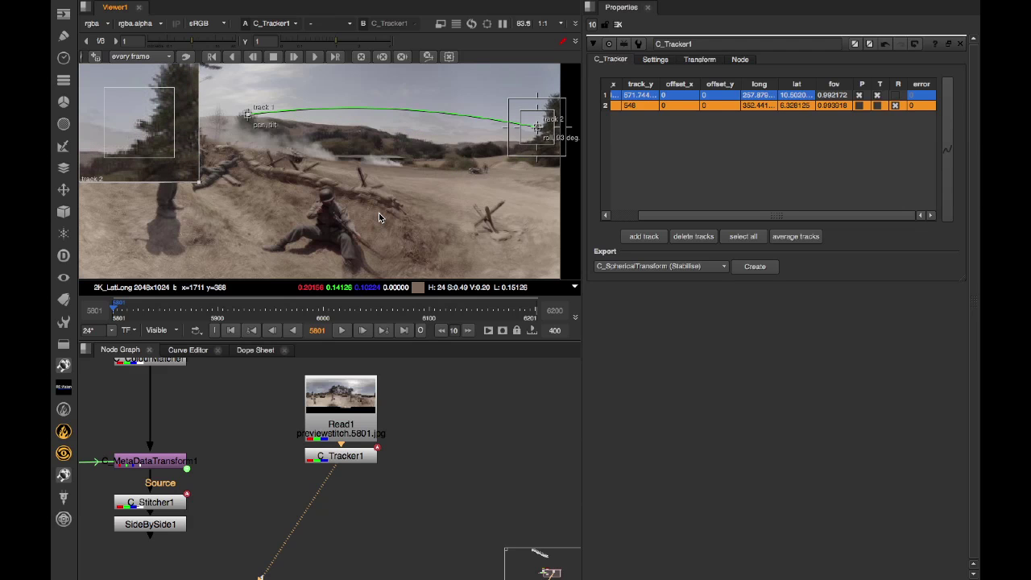
# Select both tracks and track them forward from frame 5801, stopping the tracking at frame 5952
pyautogui.scroll(-2, 379, 213)
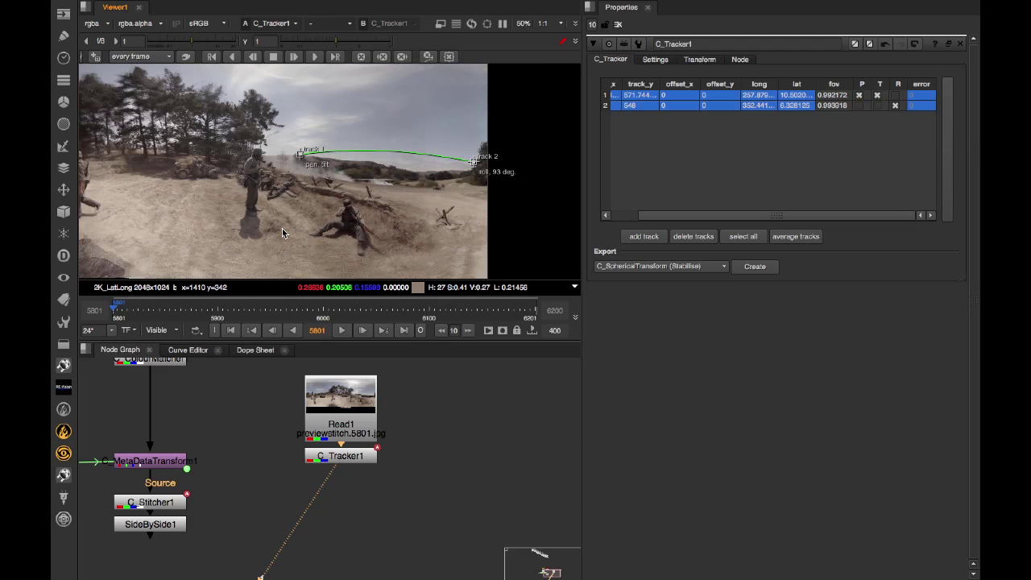
pyautogui.scroll(-2, 282, 233)
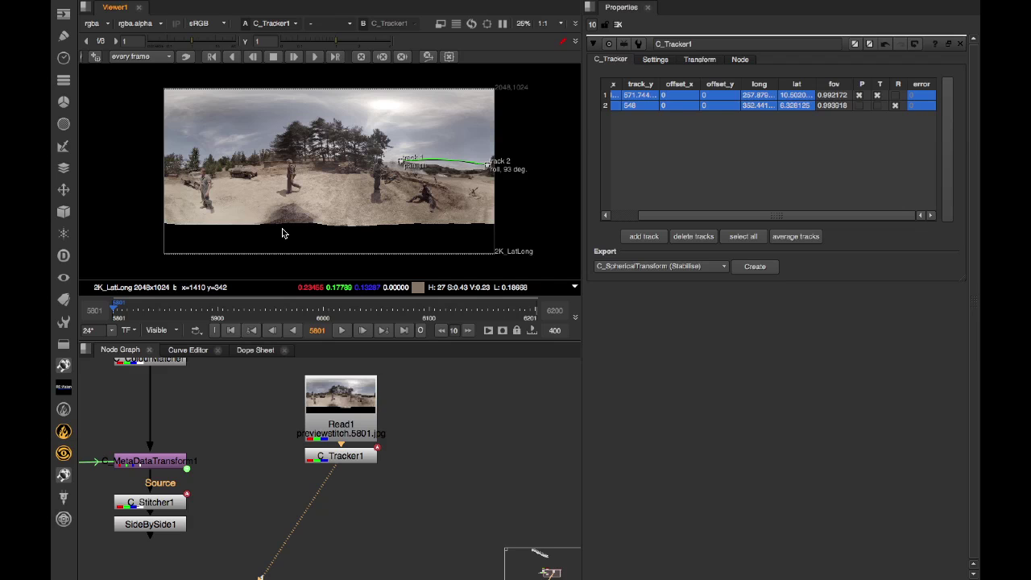
pyautogui.click(633, 96)
pyautogui.keyDown('shift'); pyautogui.click(633, 105); pyautogui.keyUp('shift')
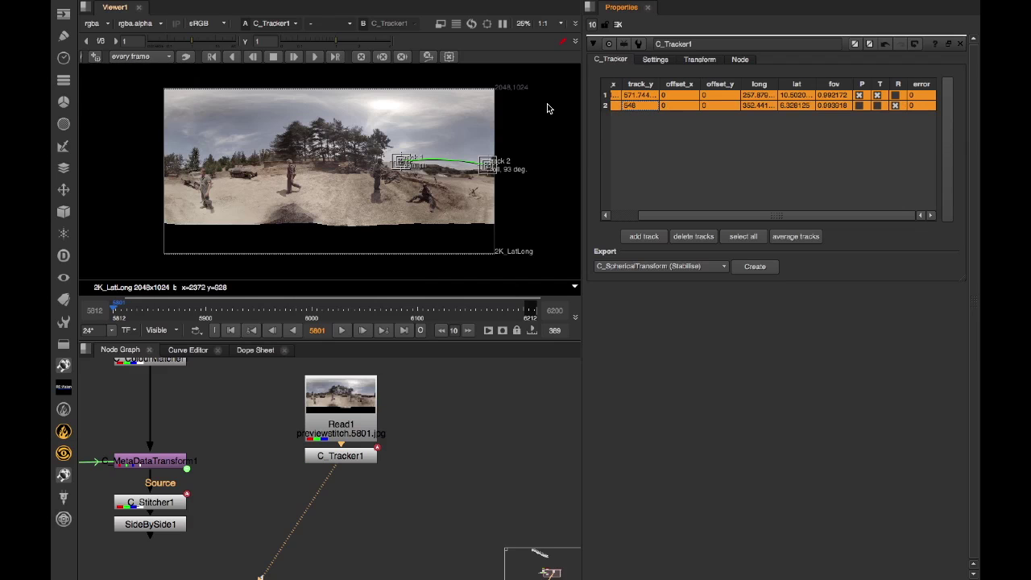
pyautogui.click(314, 57)
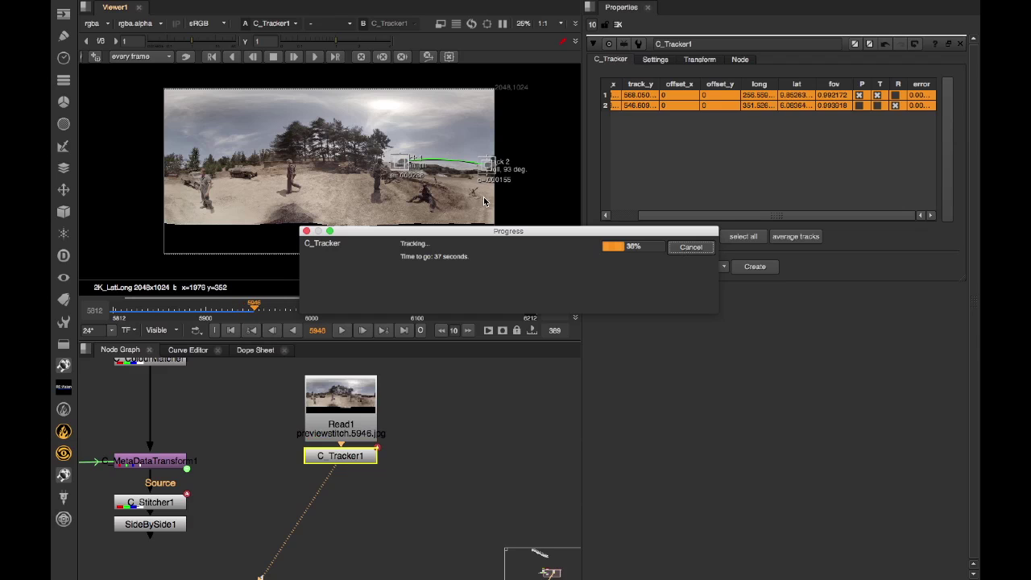
pyautogui.click(690, 247)
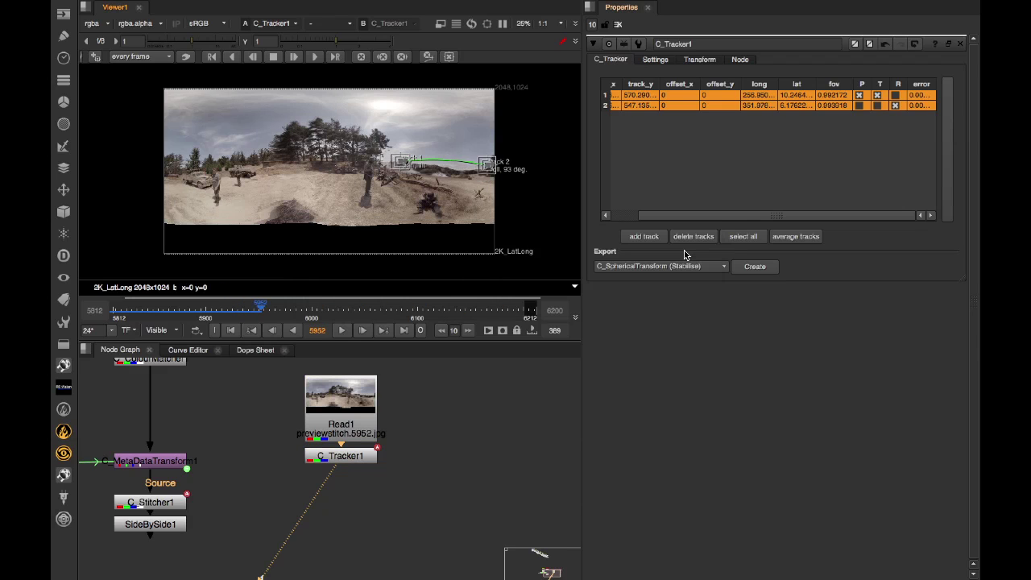
# Examine C_Tracker1's export options and its none, stabilize and match-move transform modes
pyautogui.click(656, 269)
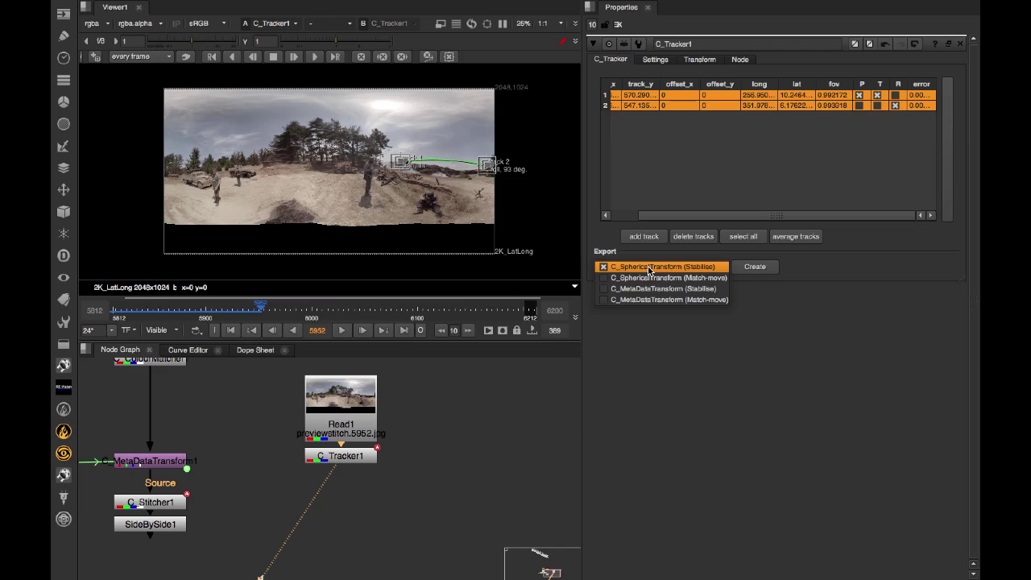
pyautogui.click(654, 258)
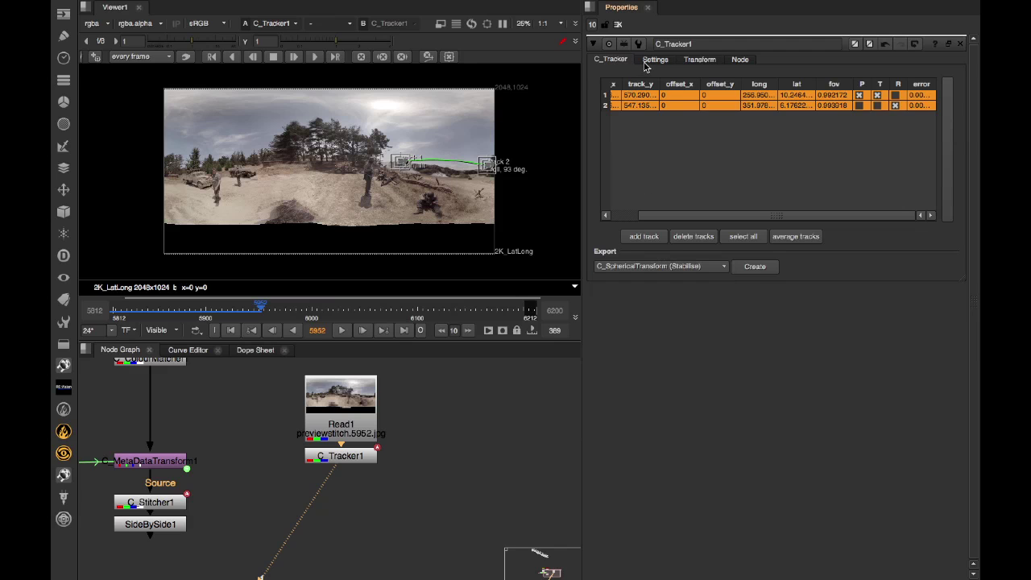
pyautogui.click(651, 61)
pyautogui.click(687, 62)
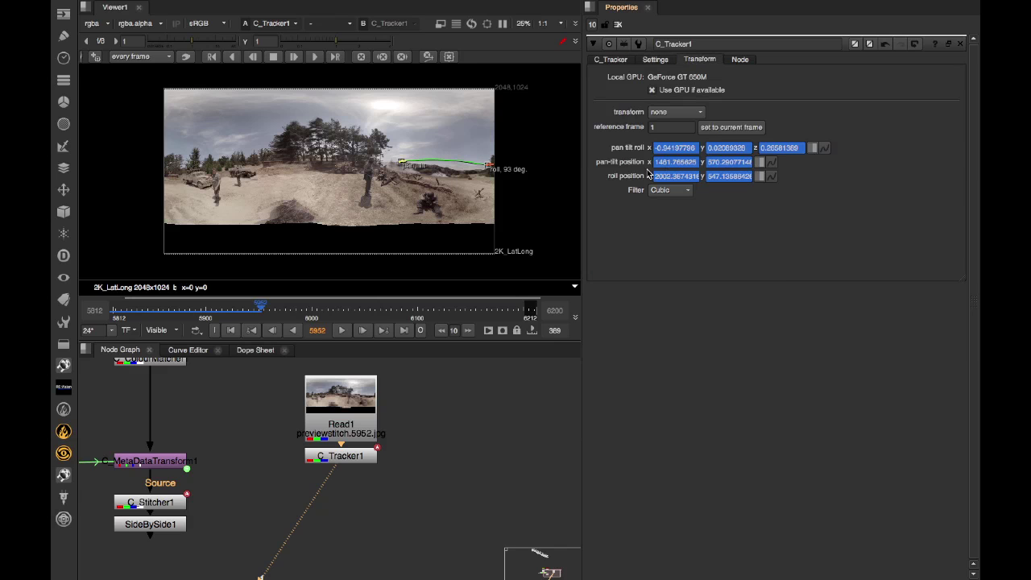
pyautogui.click(668, 113)
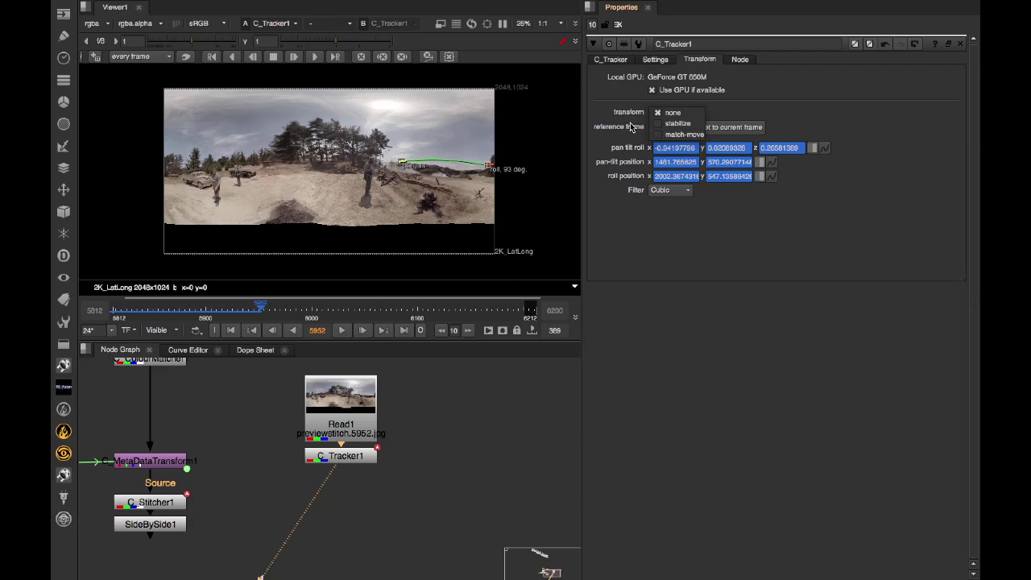
pyautogui.click(622, 120)
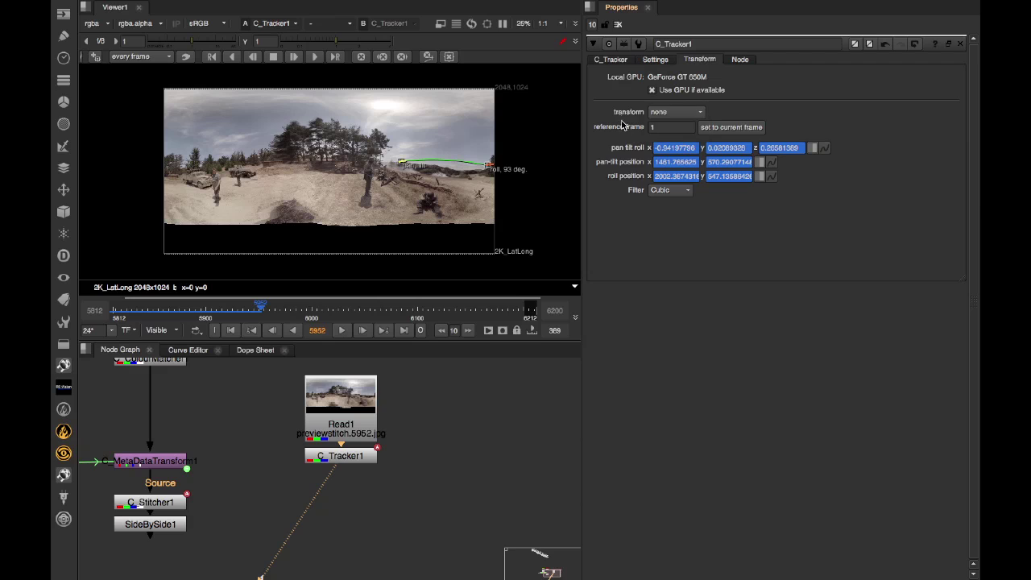